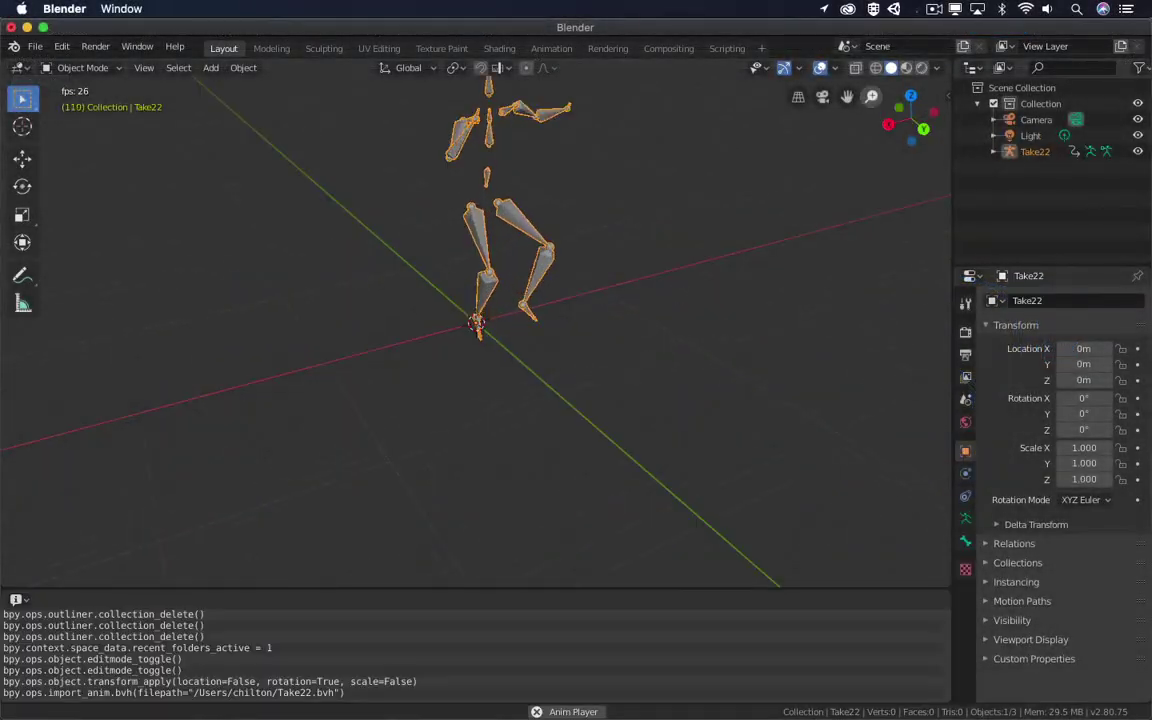
pyautogui.rightClick(740, 248)
pyautogui.click(756, 181)
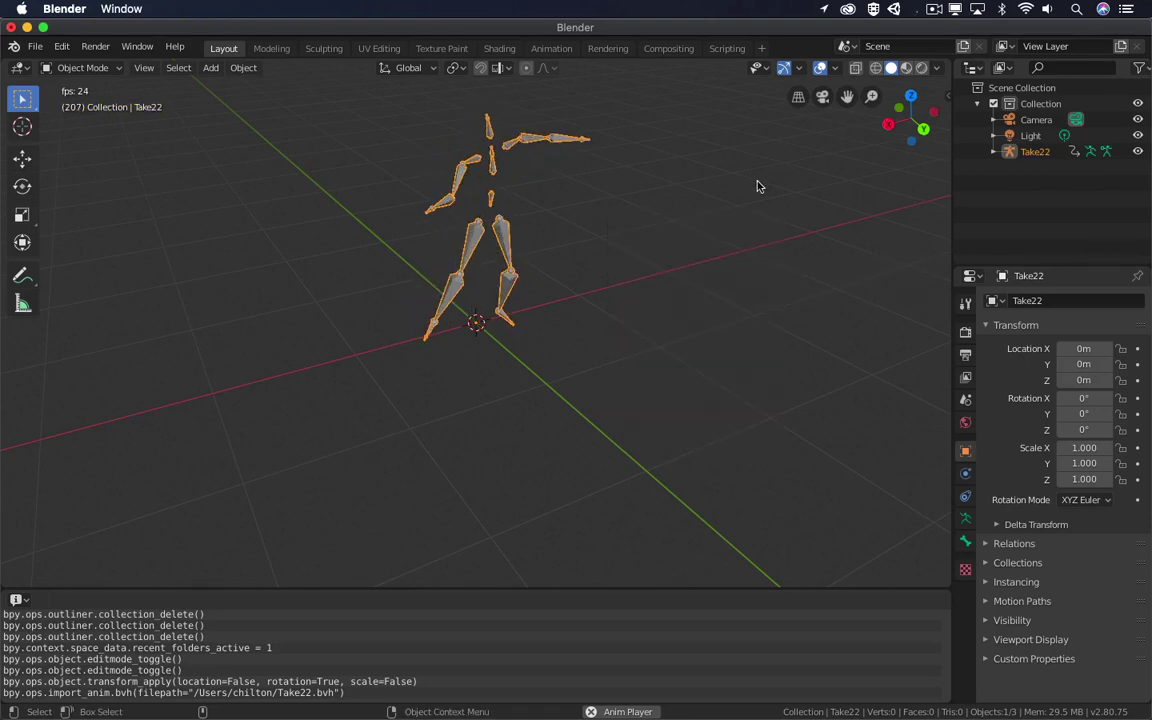
pyautogui.moveTo(847, 96); pyautogui.dragTo(840, 117)
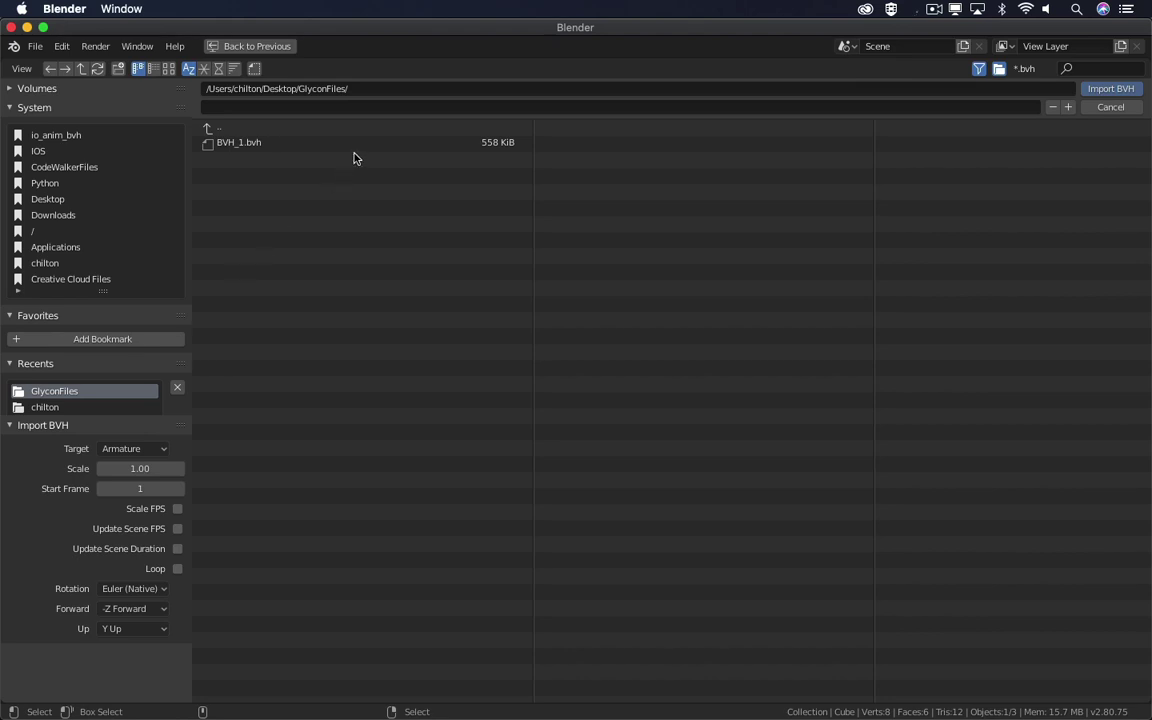
# Import BVH_1.bvh from the GlyconFiles folder as an armature at scale 1.00
pyautogui.doubleClick(360, 146)
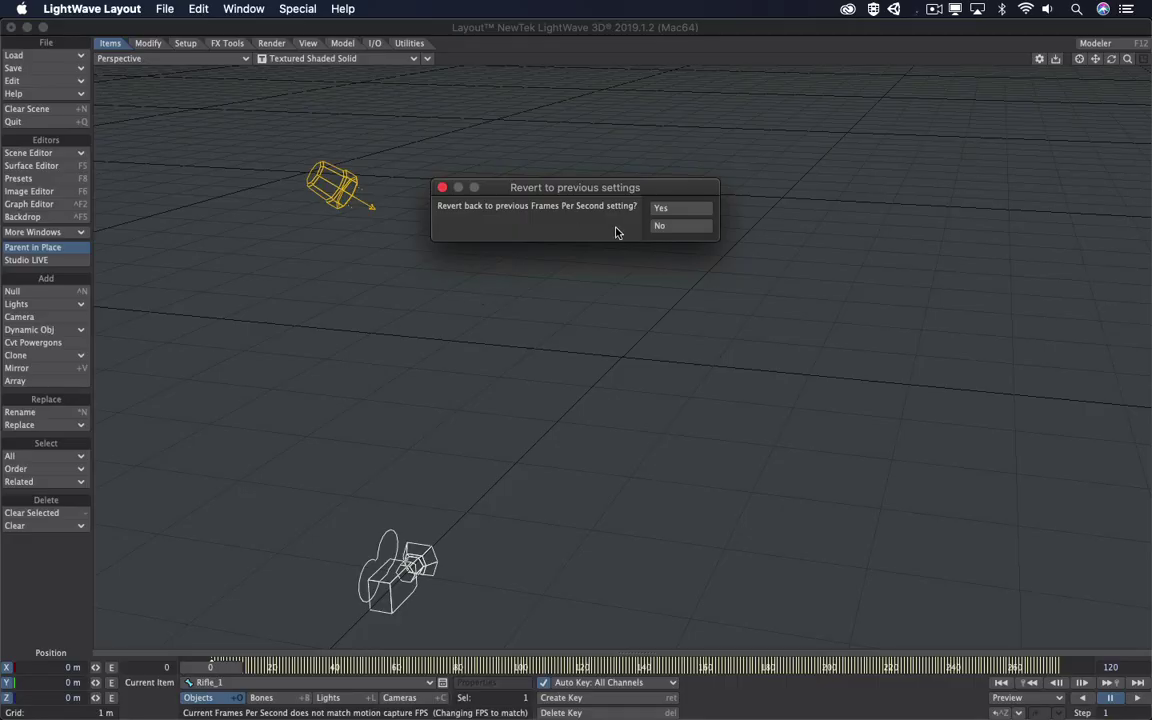
# In LightWave Layout, agree to revert to the previous Frames Per Second setting and play the motion capture animation
pyautogui.click(667, 207)
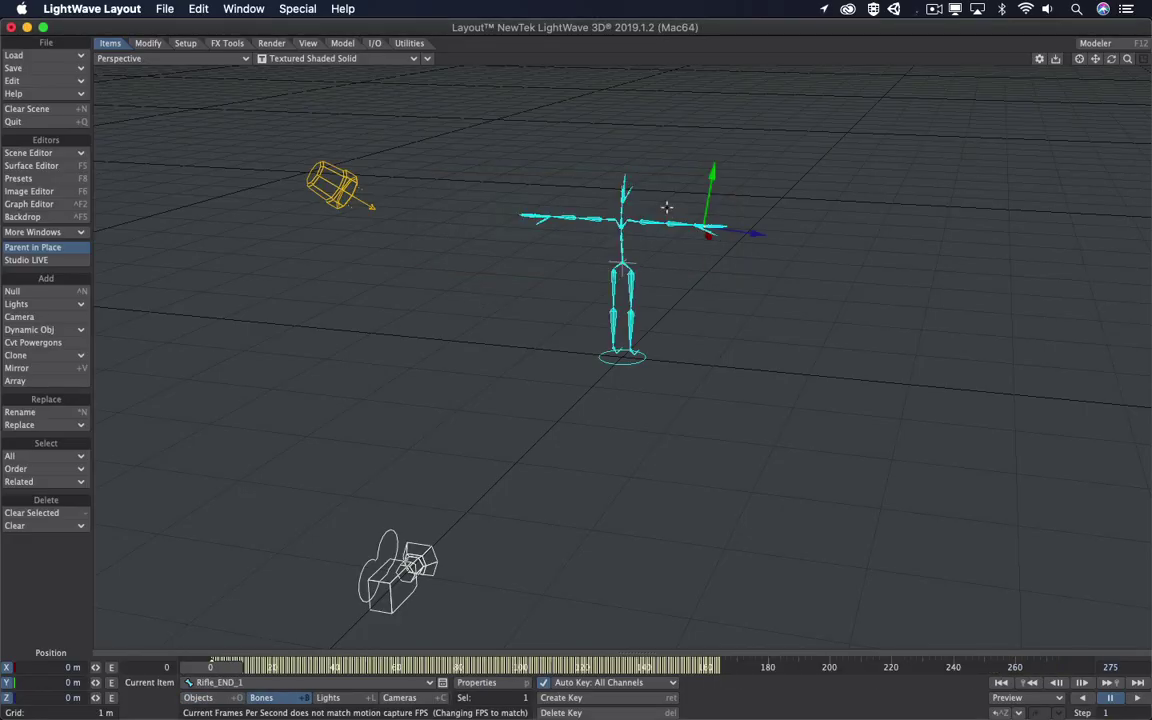
pyautogui.click(1137, 697)
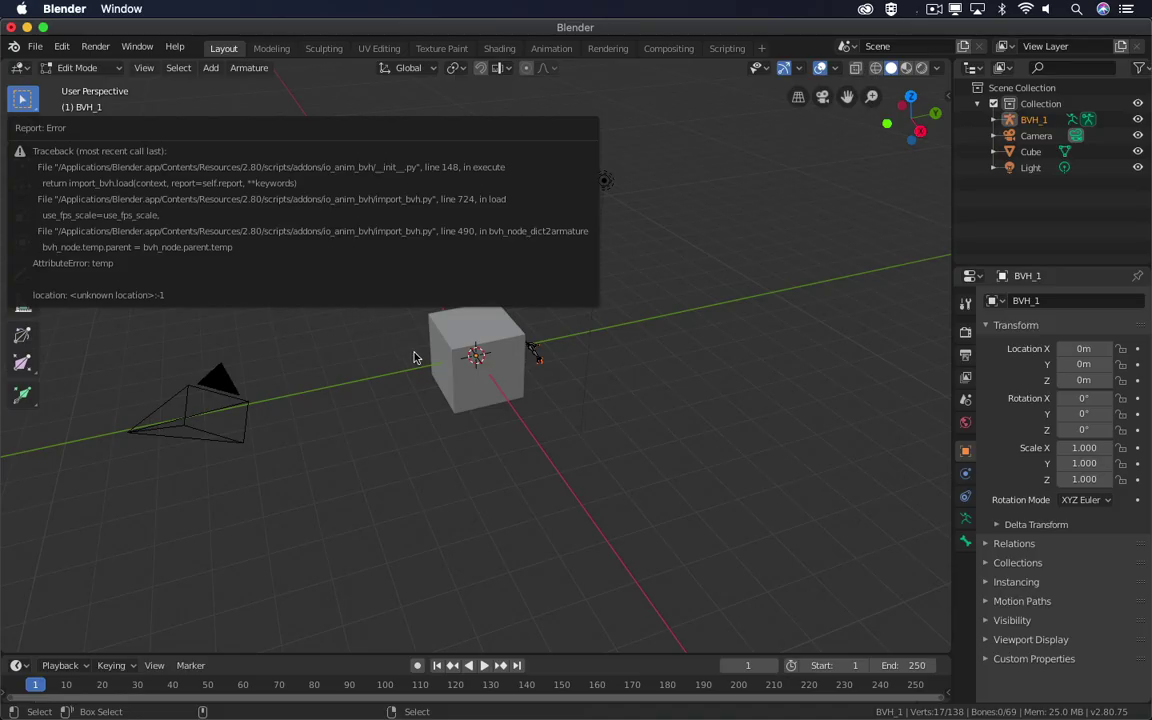
# Return to Blender, dismiss the import error report, and delete the default Cube from the scene
pyautogui.click(436, 365)
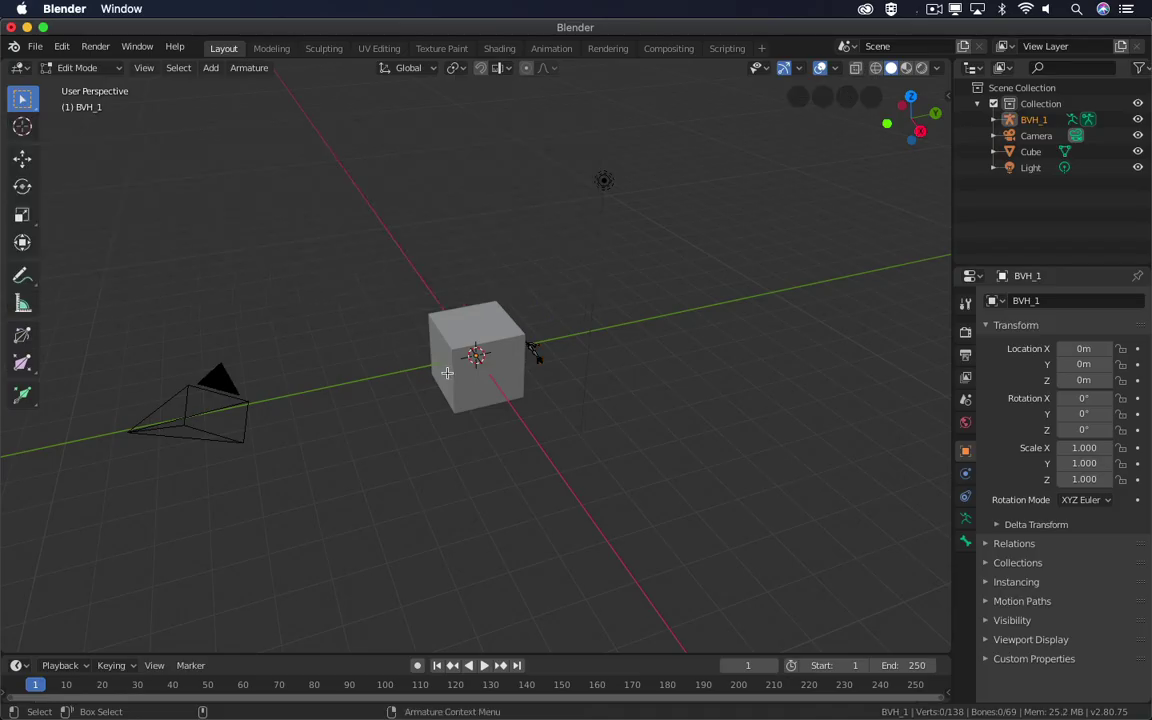
pyautogui.click(472, 367)
pyautogui.click(1030, 150)
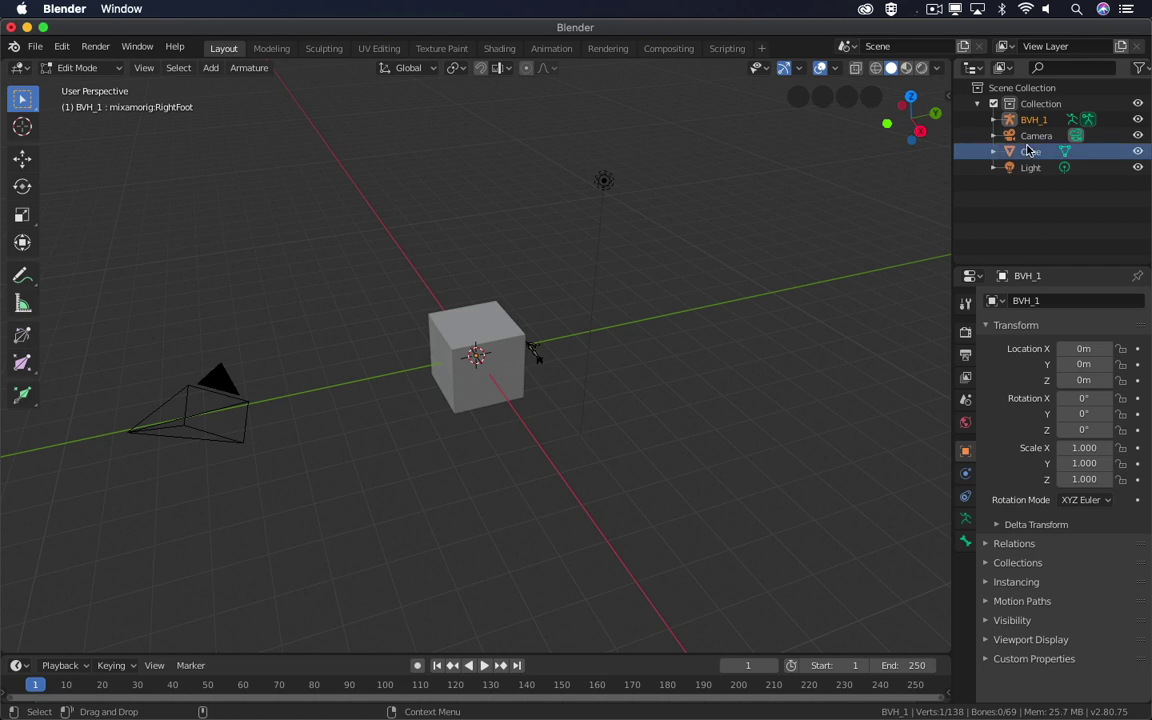
pyautogui.rightClick(1030, 150)
pyautogui.click(991, 189)
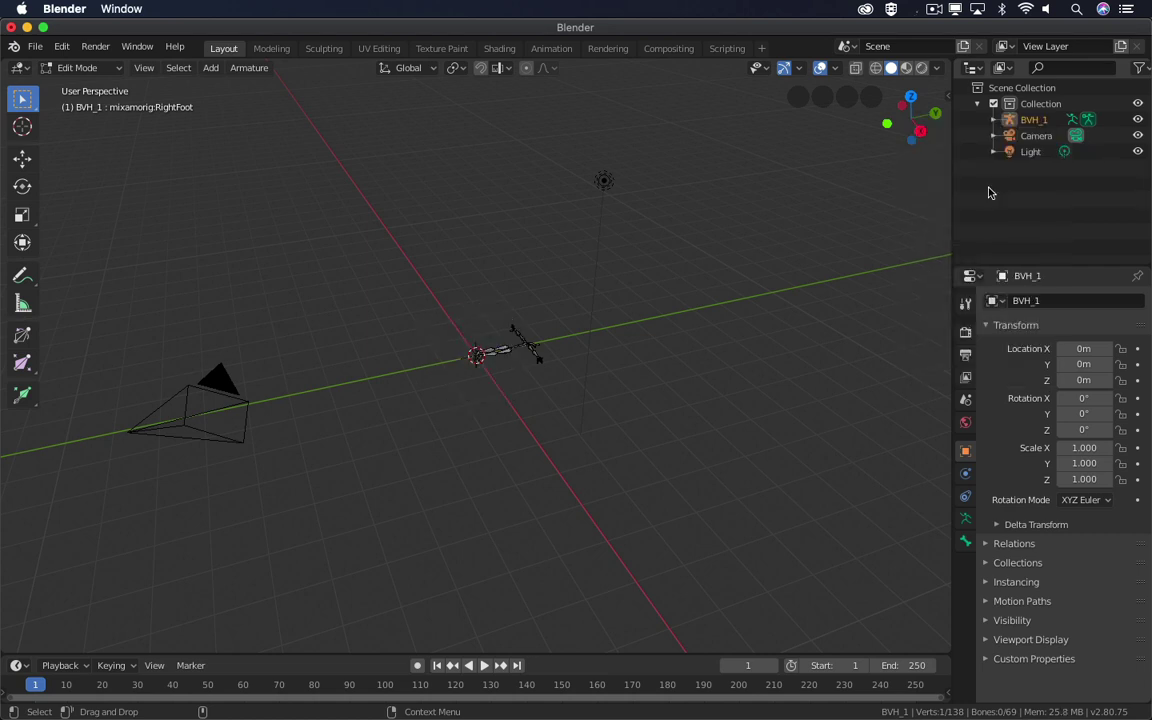
# Select the BVH_1 armature and change the Timeline area to the Info editor to read the import traceback
pyautogui.moveTo(563, 378); pyautogui.dragTo(305, 225, button='middle')
pyautogui.press('Home')
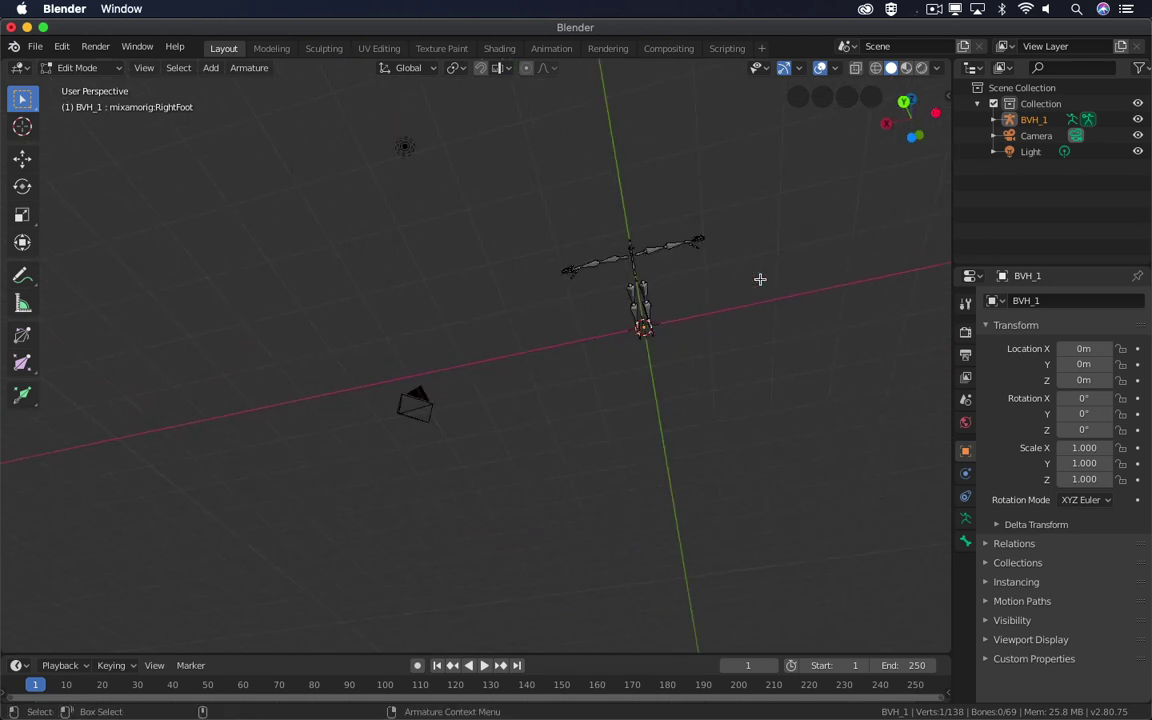
pyautogui.click(1041, 122)
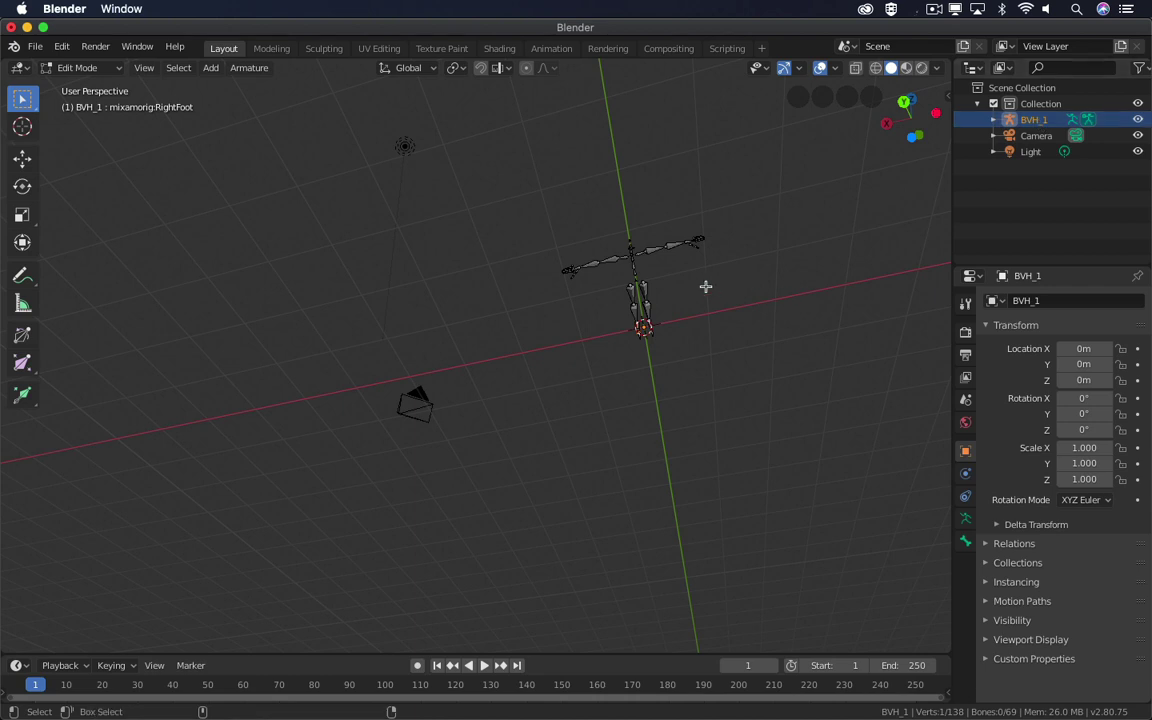
pyautogui.click(18, 394)
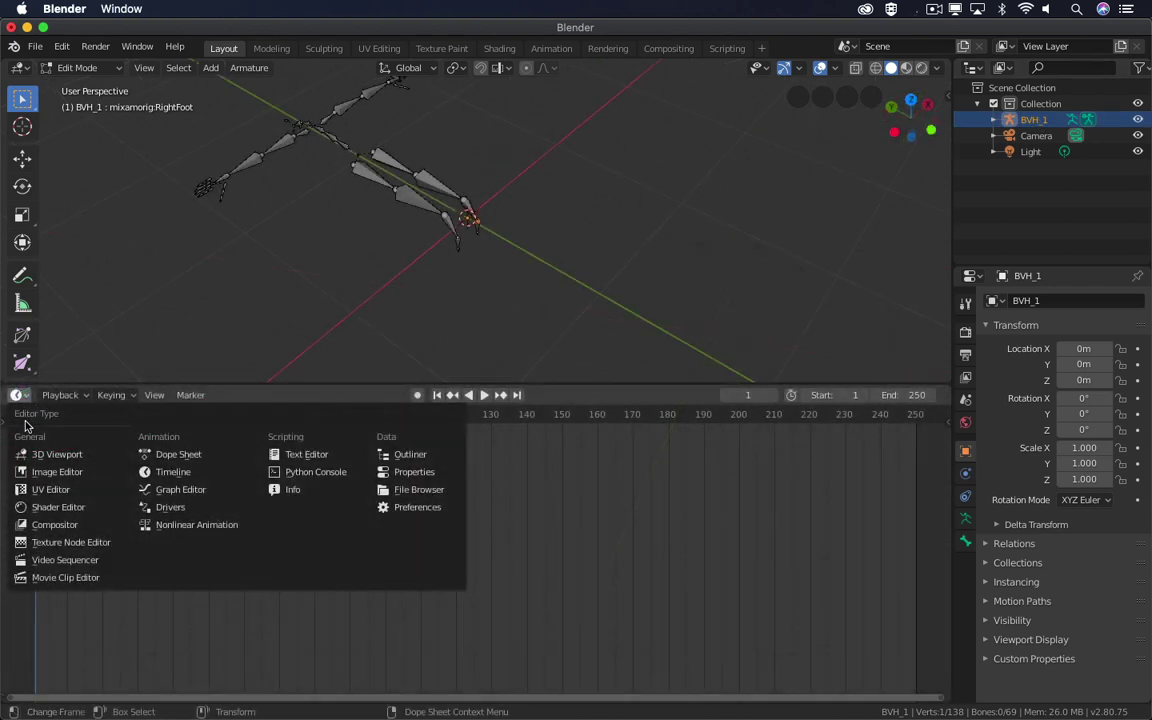
pyautogui.click(293, 490)
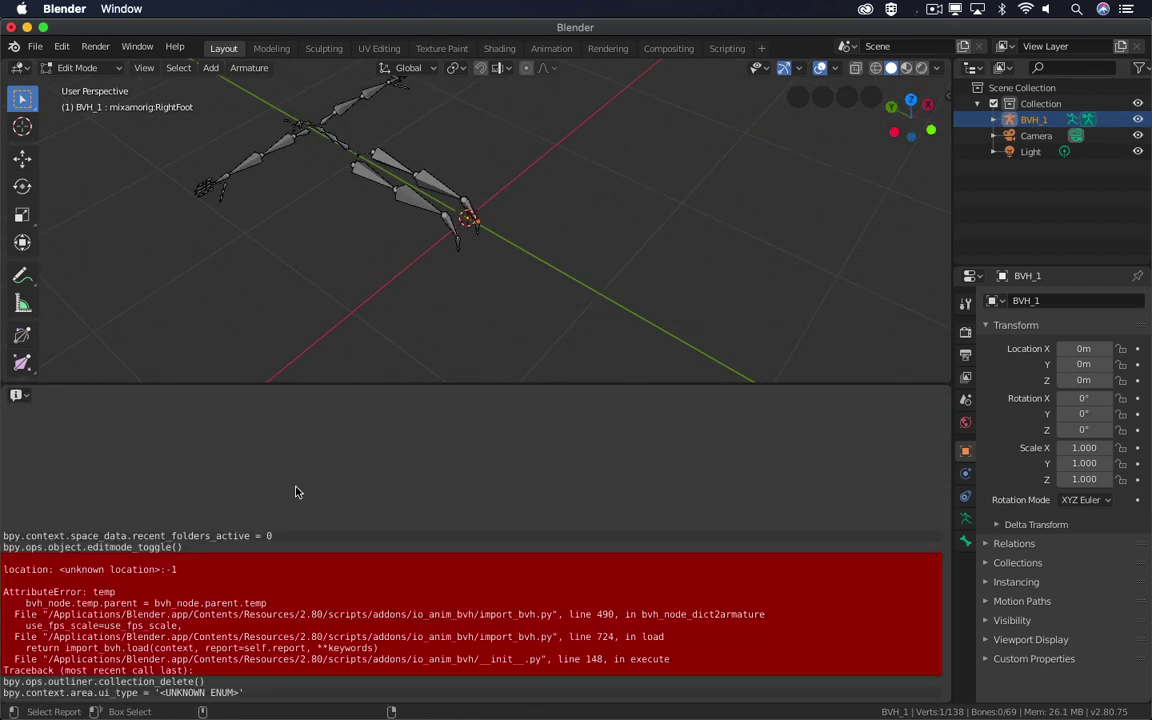
# Switch to Finder, open import_bvh.py from the io_anim_bvh folder in Xcode, and examine the code around line 490
pyautogui.press('super+Tab')
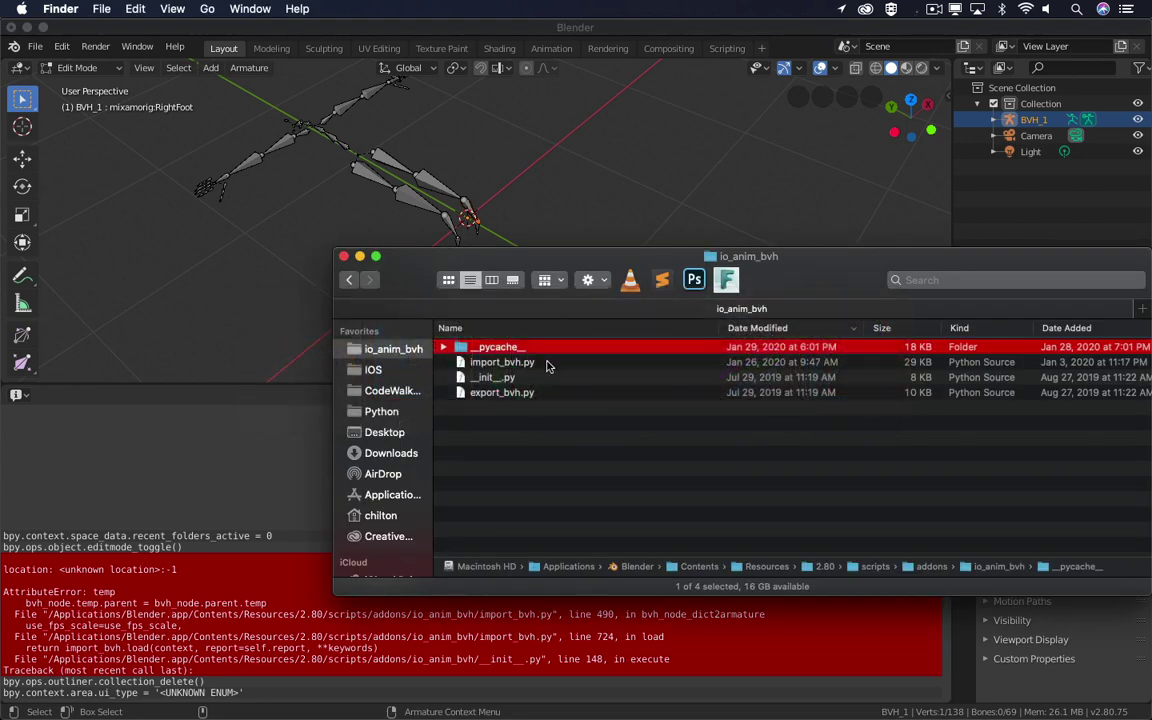
pyautogui.click(548, 366)
pyautogui.doubleClick(547, 366)
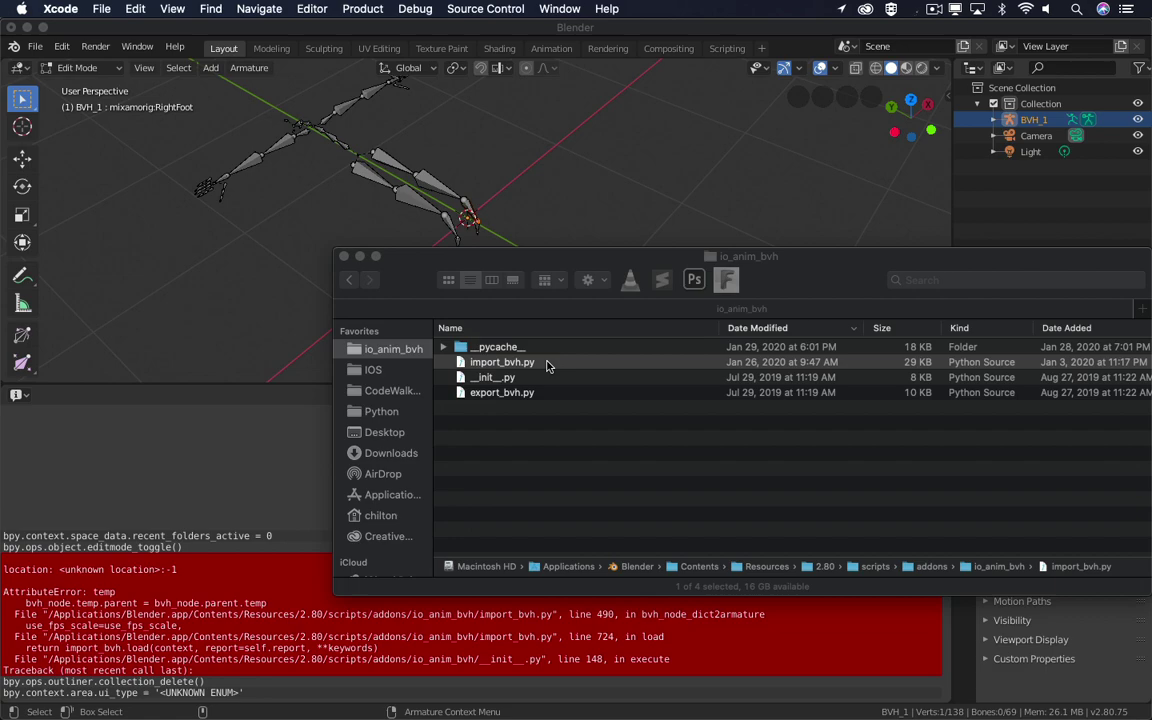
pyautogui.scroll(-20, 547, 361)
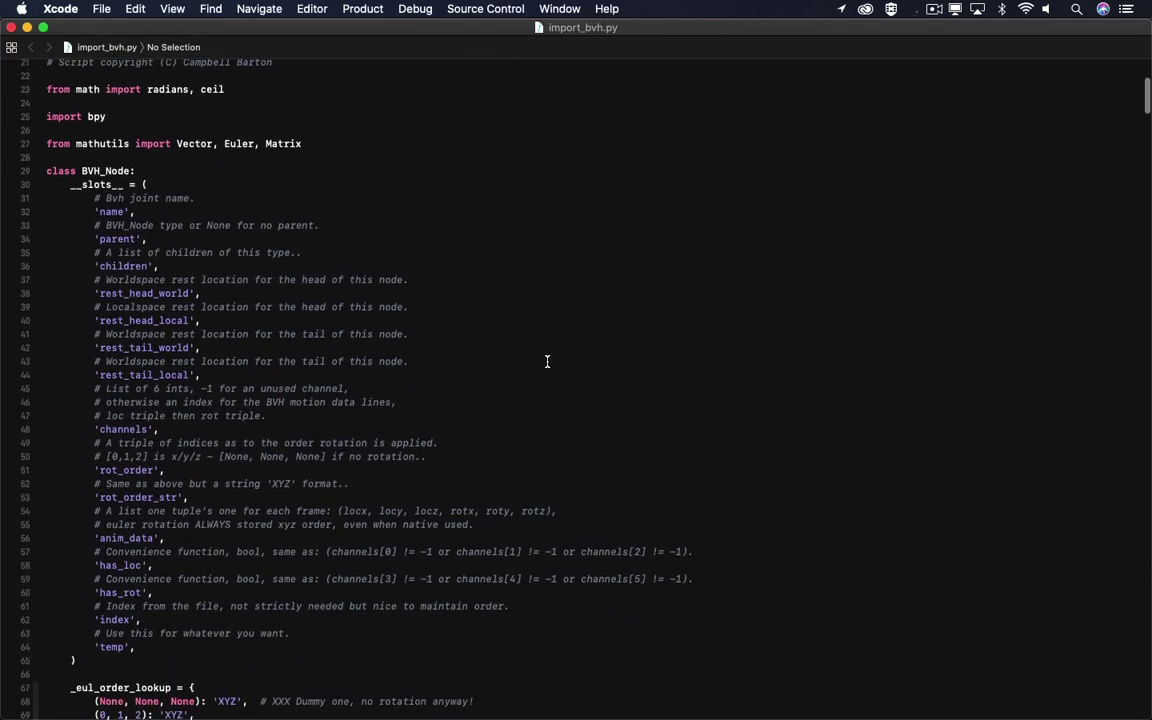
# Switch to CodeWalker and open import_bvh.py in the Single File Visualization - 2D mode
pyautogui.press('super+Tab')
pyautogui.press('super+Tab')
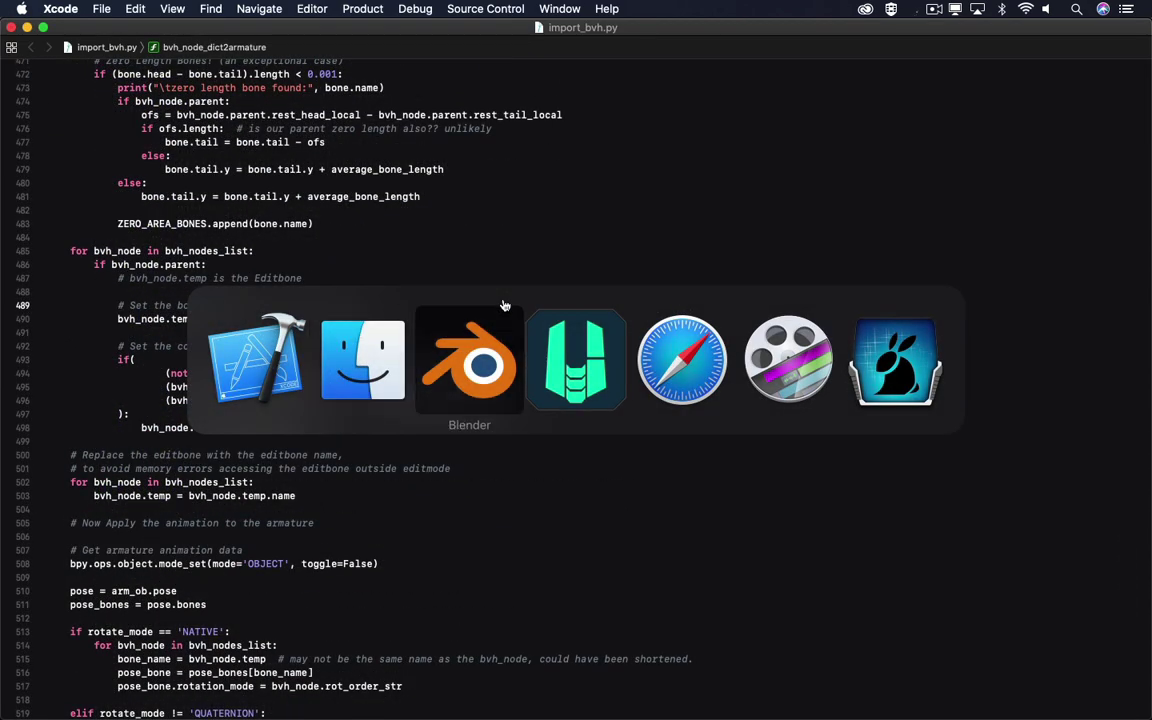
pyautogui.press('super+Tab')
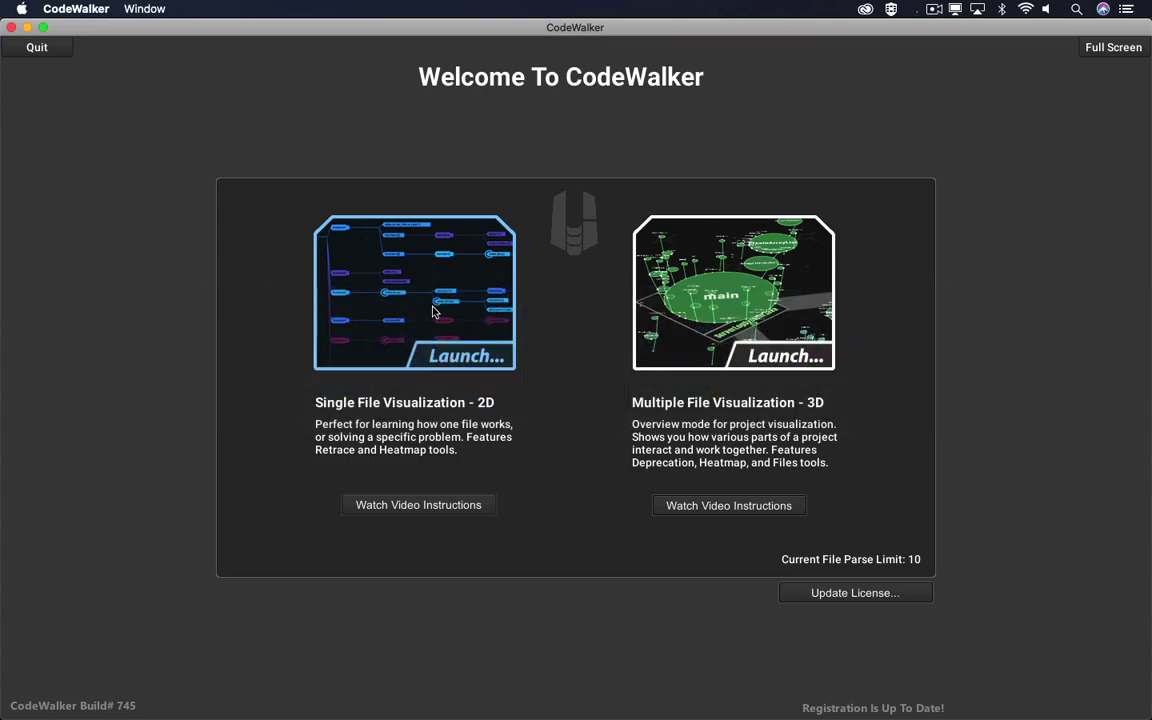
pyautogui.click(432, 312)
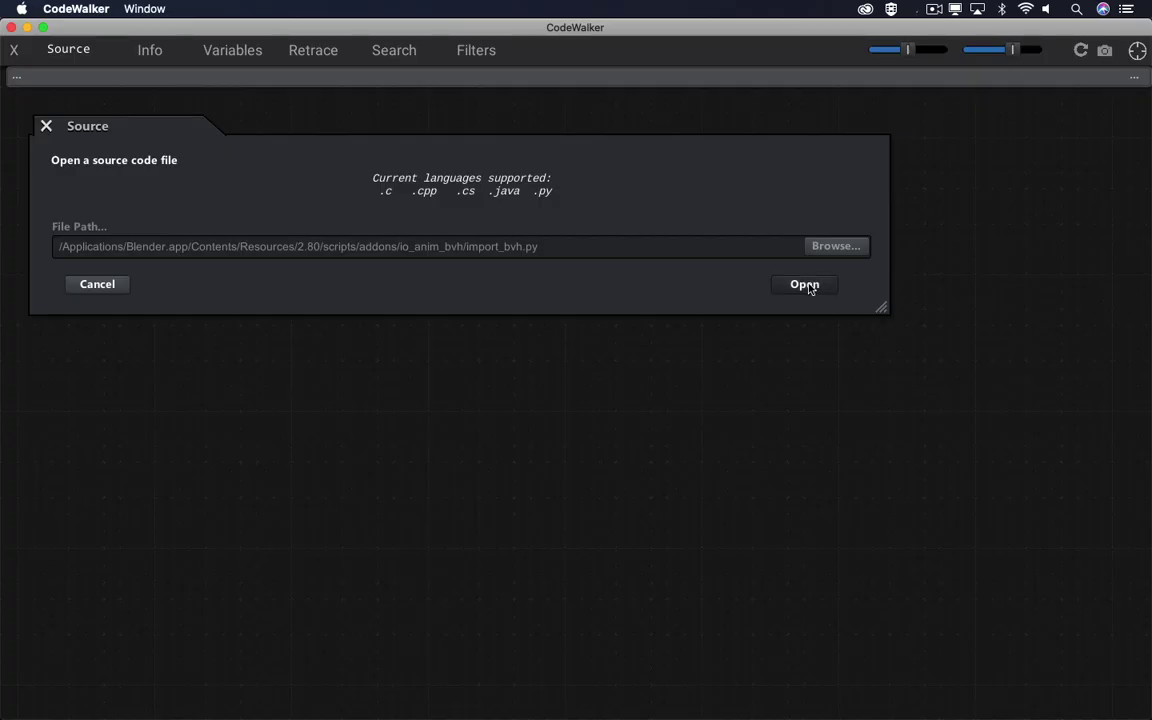
pyautogui.click(805, 285)
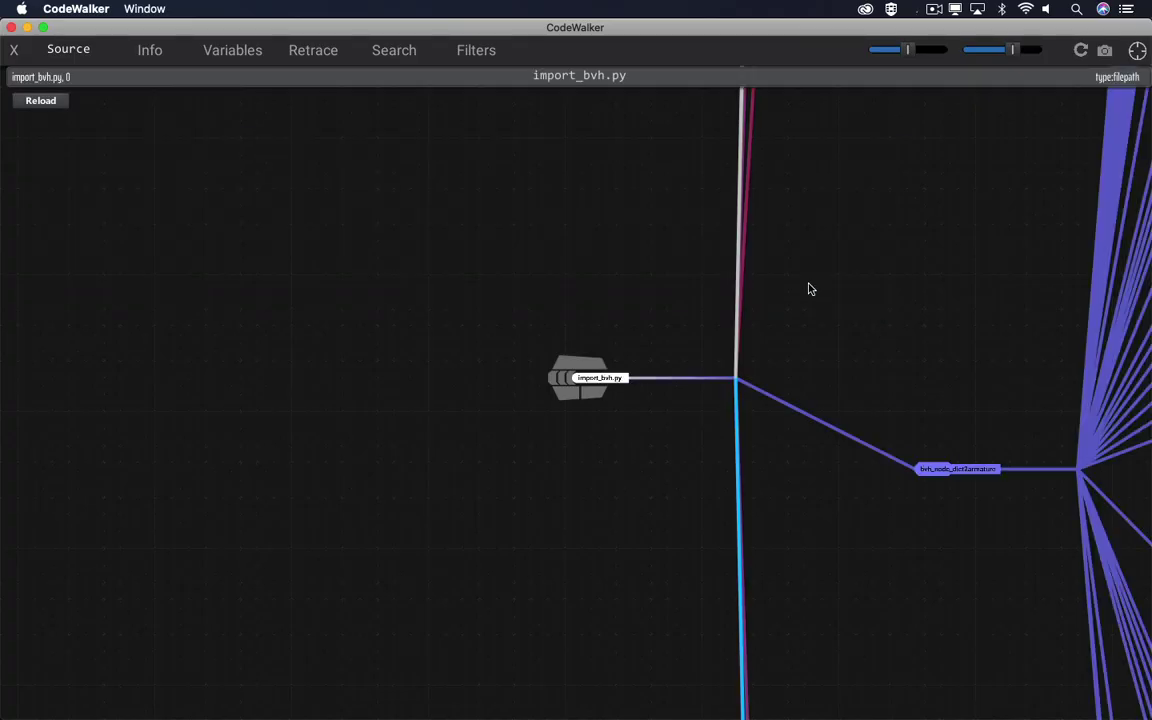
# Apply the Trim filter to the import_bvh.py node tree and rotate the tree to a top-down layout
pyautogui.moveTo(1012, 49); pyautogui.dragTo(1030, 49)
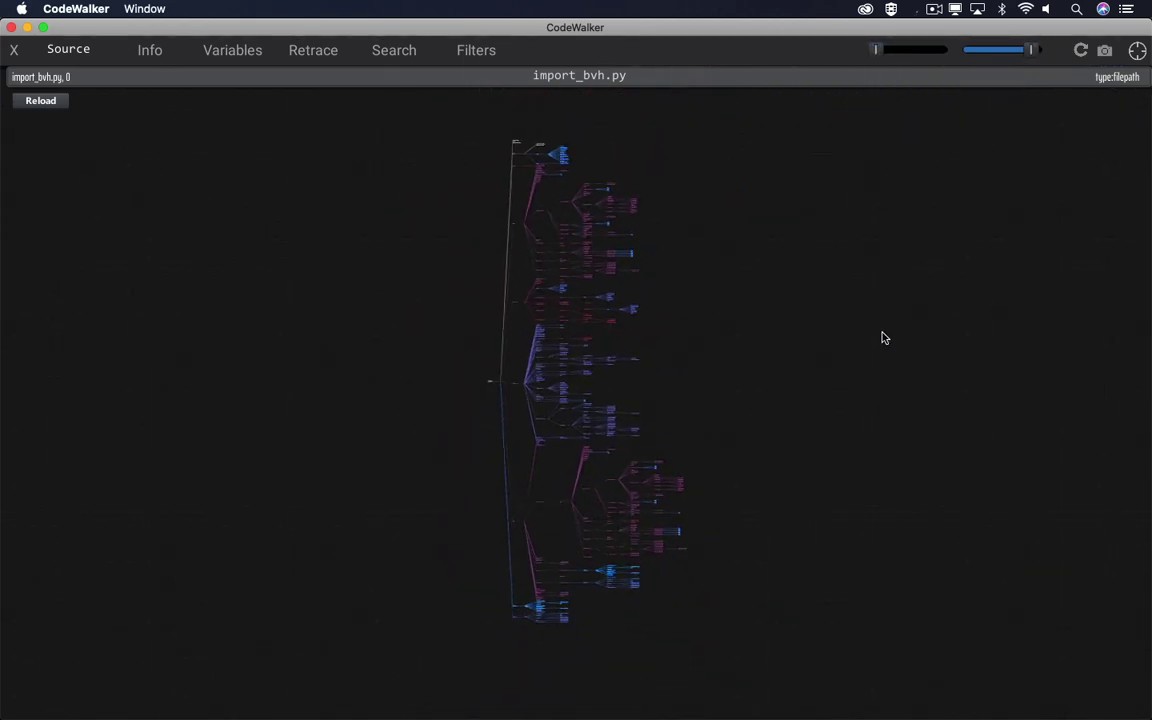
pyautogui.click(477, 52)
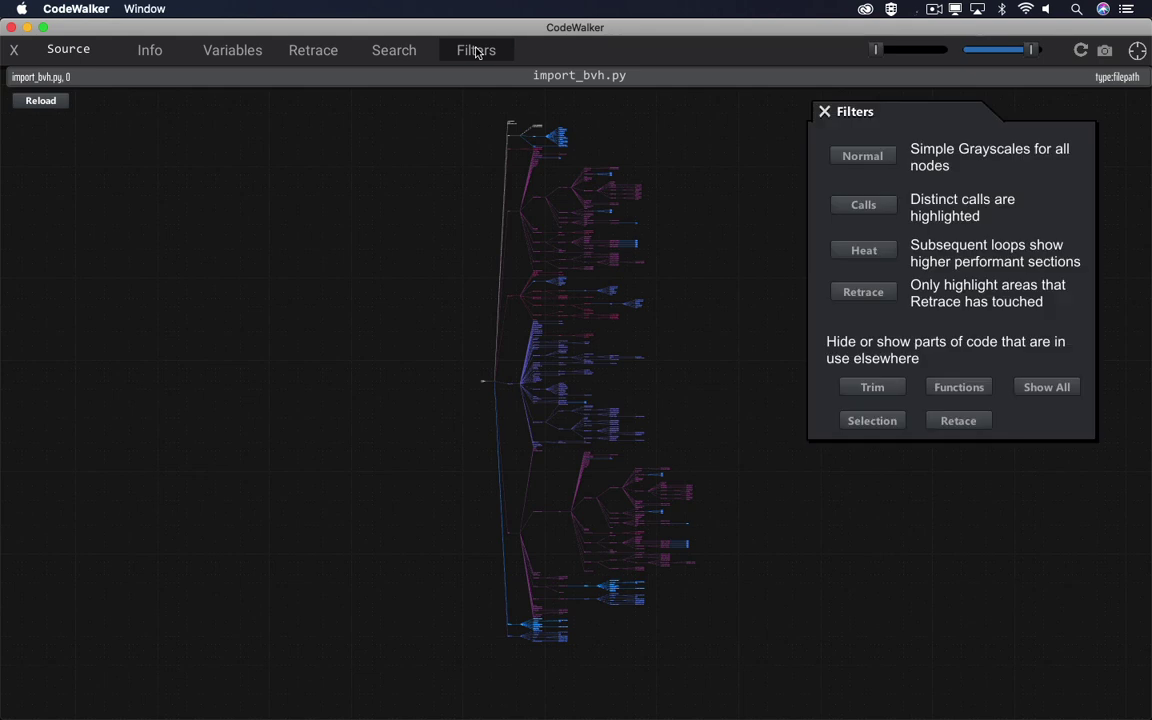
pyautogui.click(873, 389)
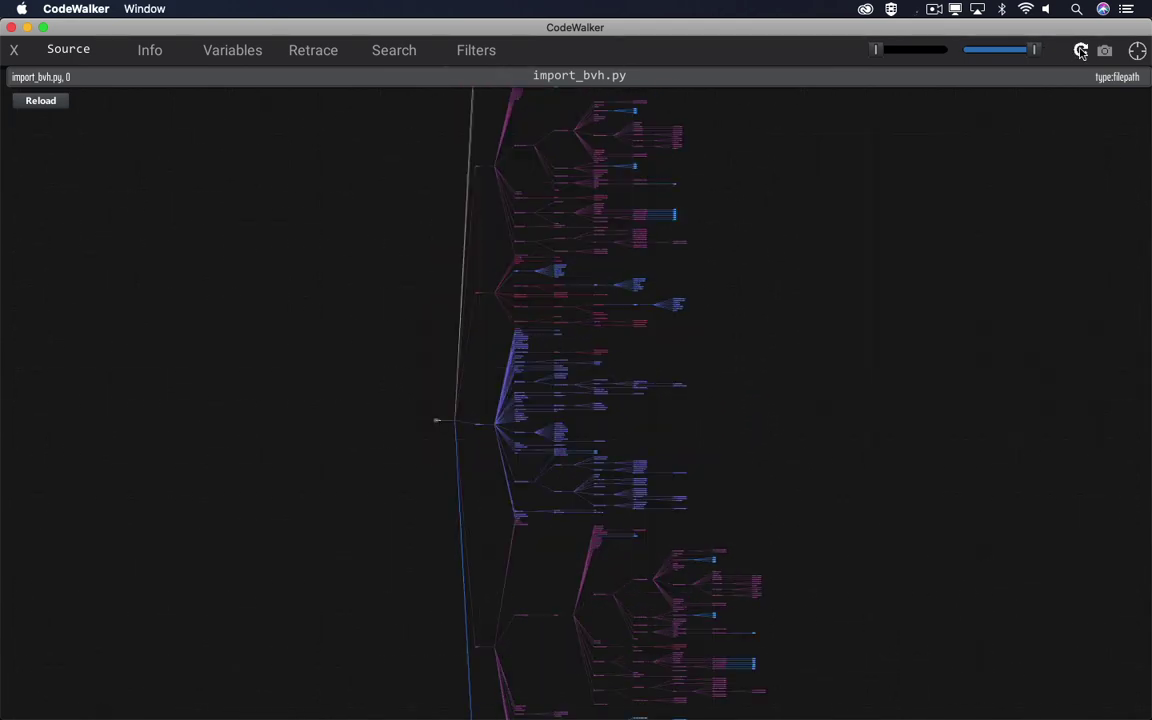
pyautogui.click(1081, 51)
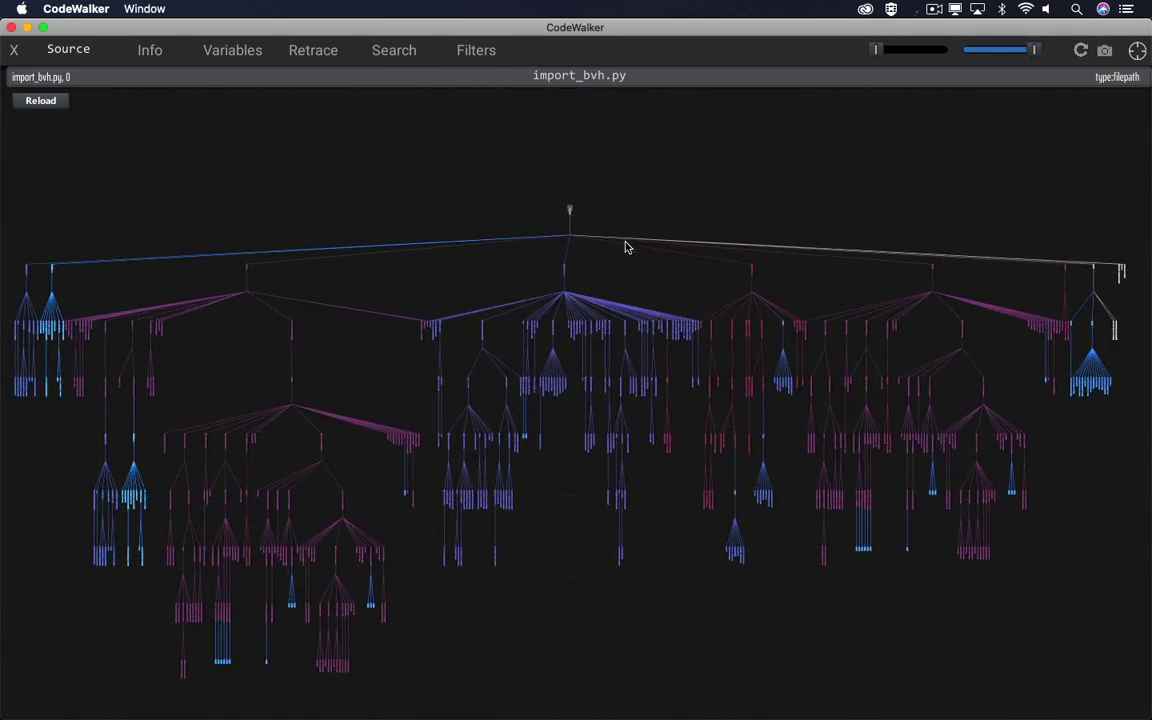
# Auto-generate a Retrace variant of import_bvh.py and find the generated file in the io_anim_bvh folder in Finder
pyautogui.click(308, 52)
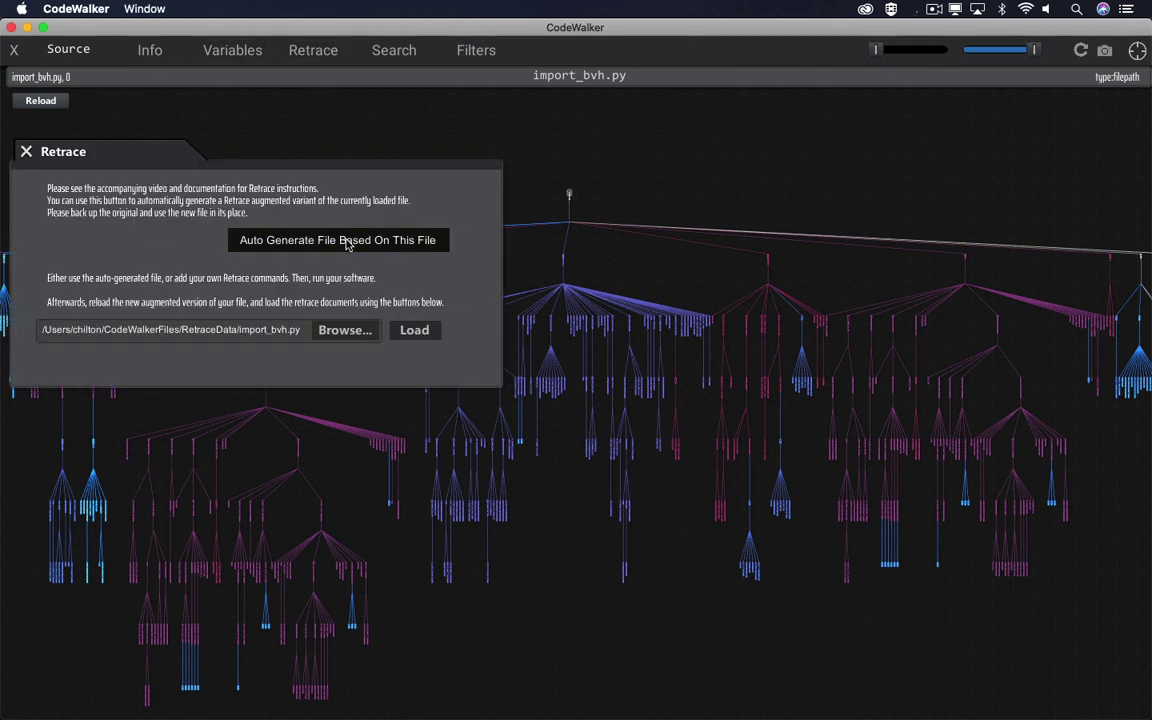
pyautogui.press('super+Tab')
pyautogui.press('super+Tab')
pyautogui.press('super+Tab')
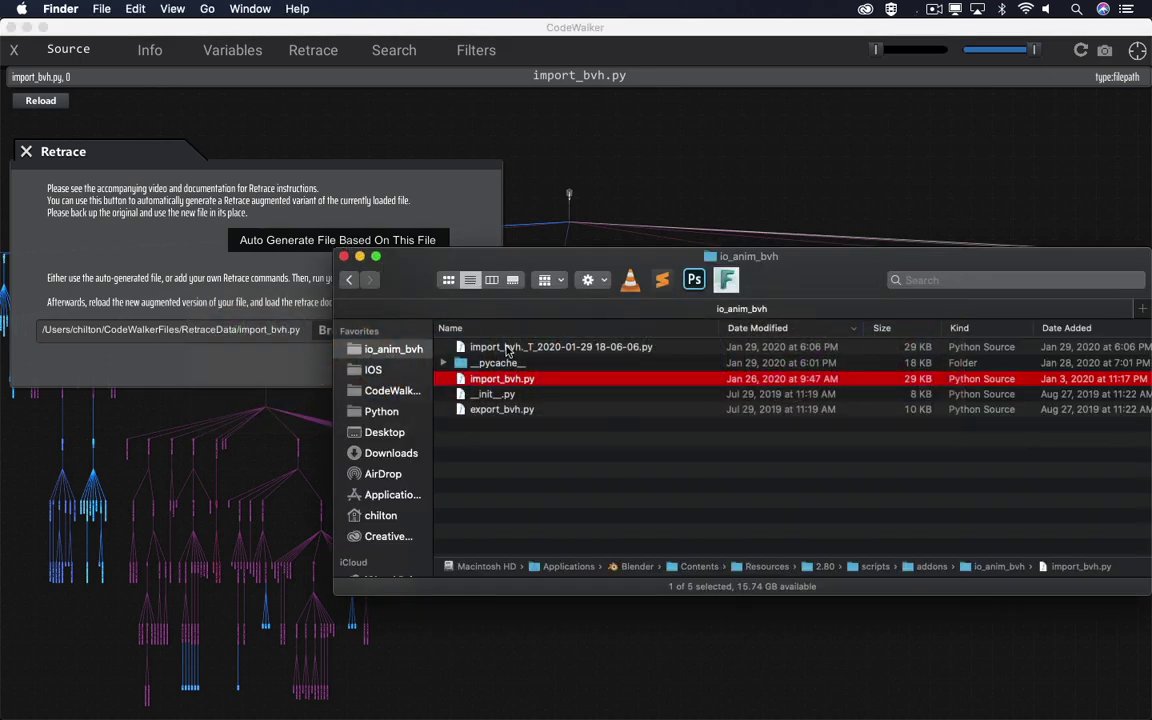
pyautogui.click(542, 348)
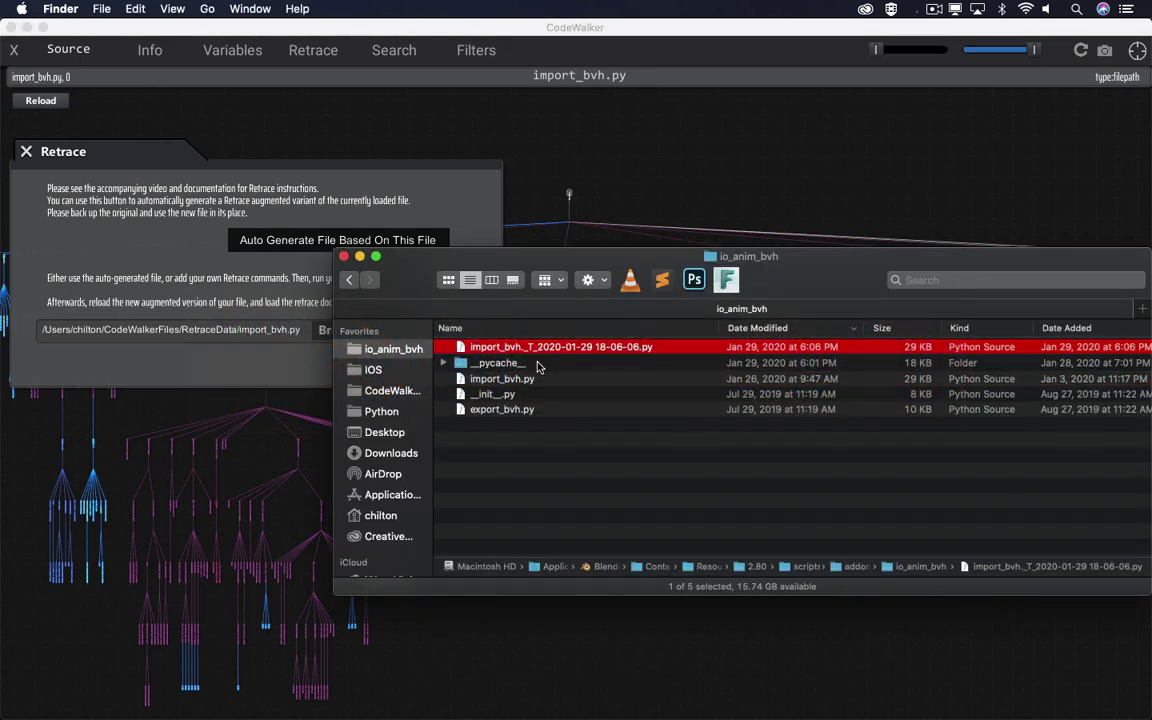
# Copy the file name of import_bvh.py and rename that file to "original import_bvh.py"
pyautogui.click(542, 379)
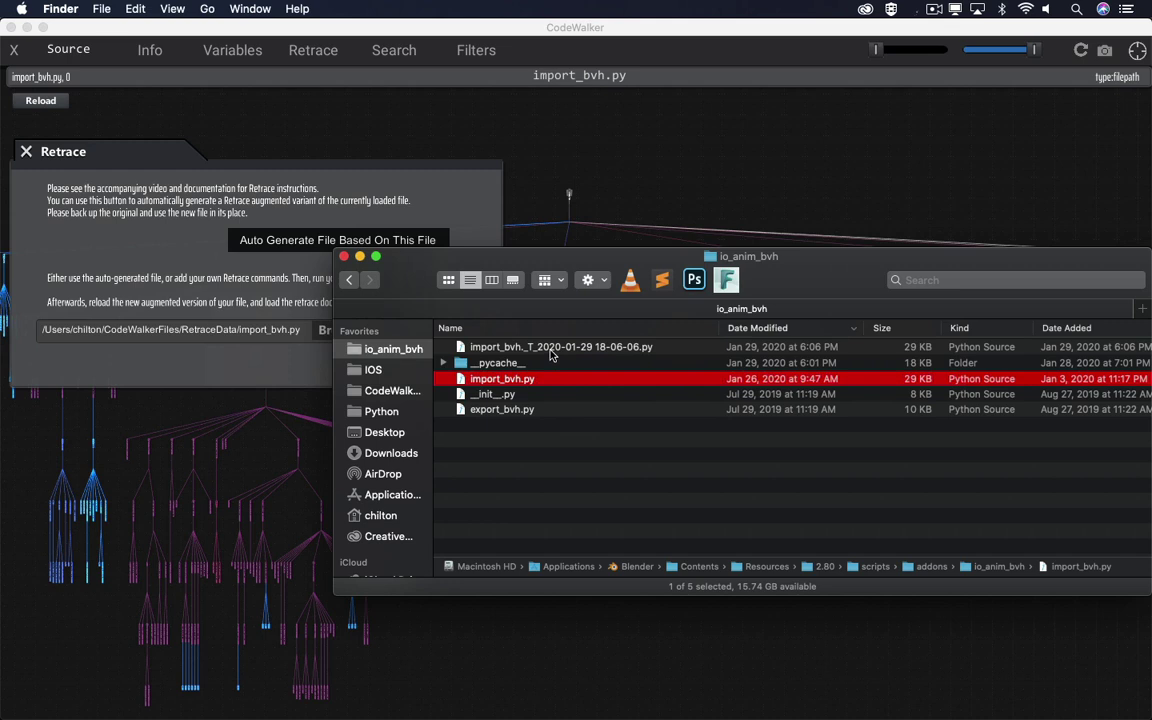
pyautogui.press('Return')
pyautogui.press('super+c')
pyautogui.press('Left')
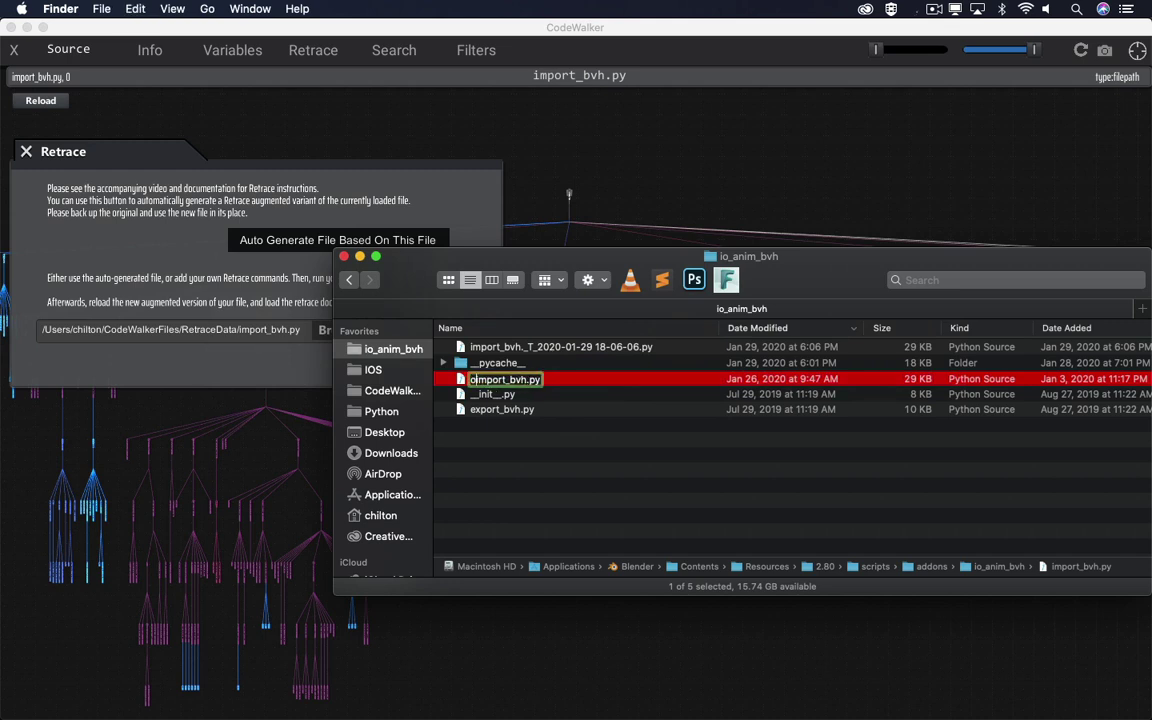
pyautogui.write('original')
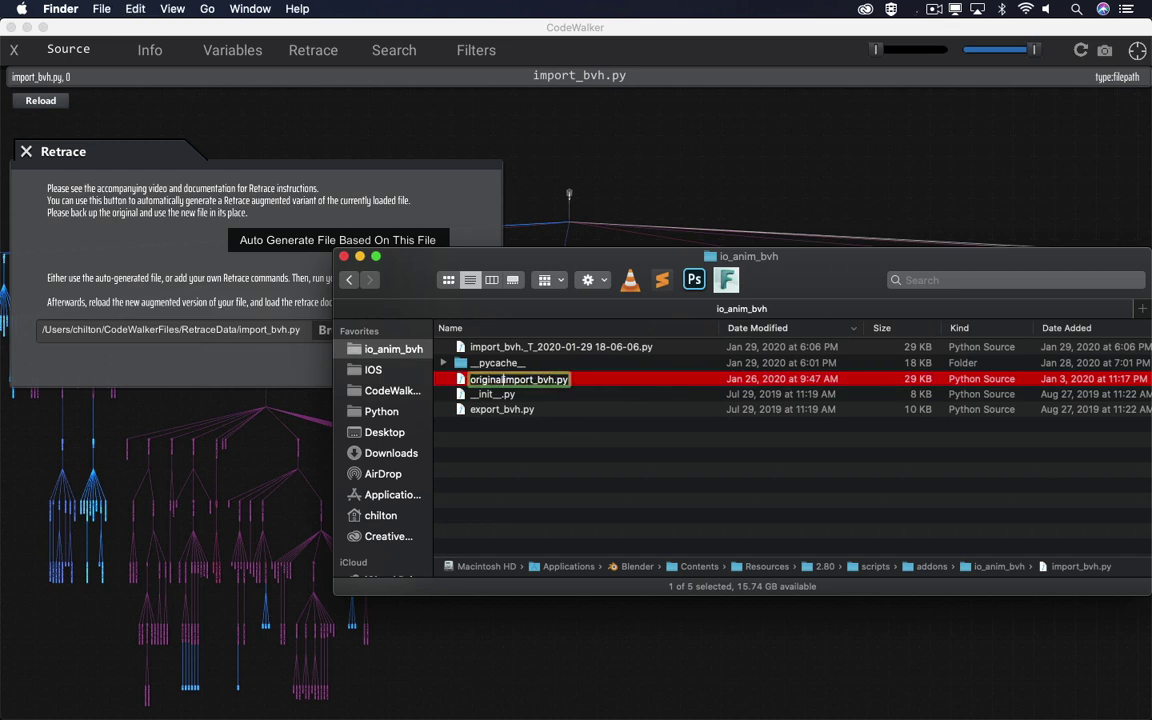
pyautogui.press('Return')
pyautogui.press('Up')
pyautogui.press('Up')
pyautogui.press('Return')
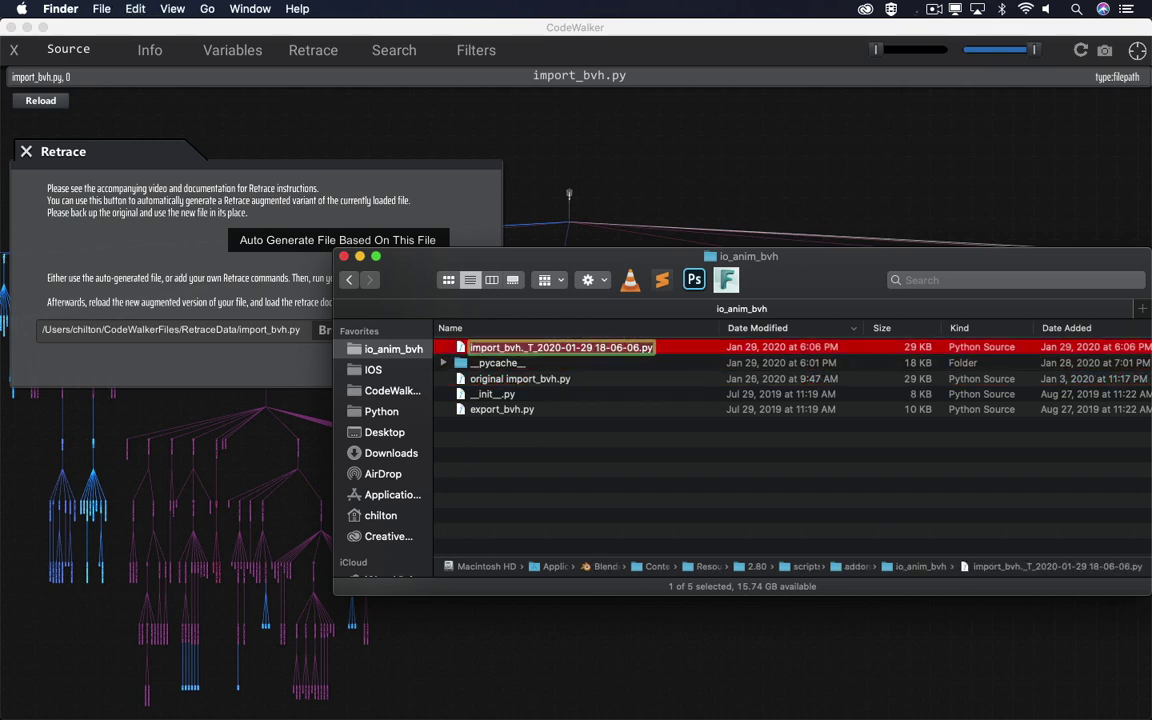
pyautogui.press('super+v')
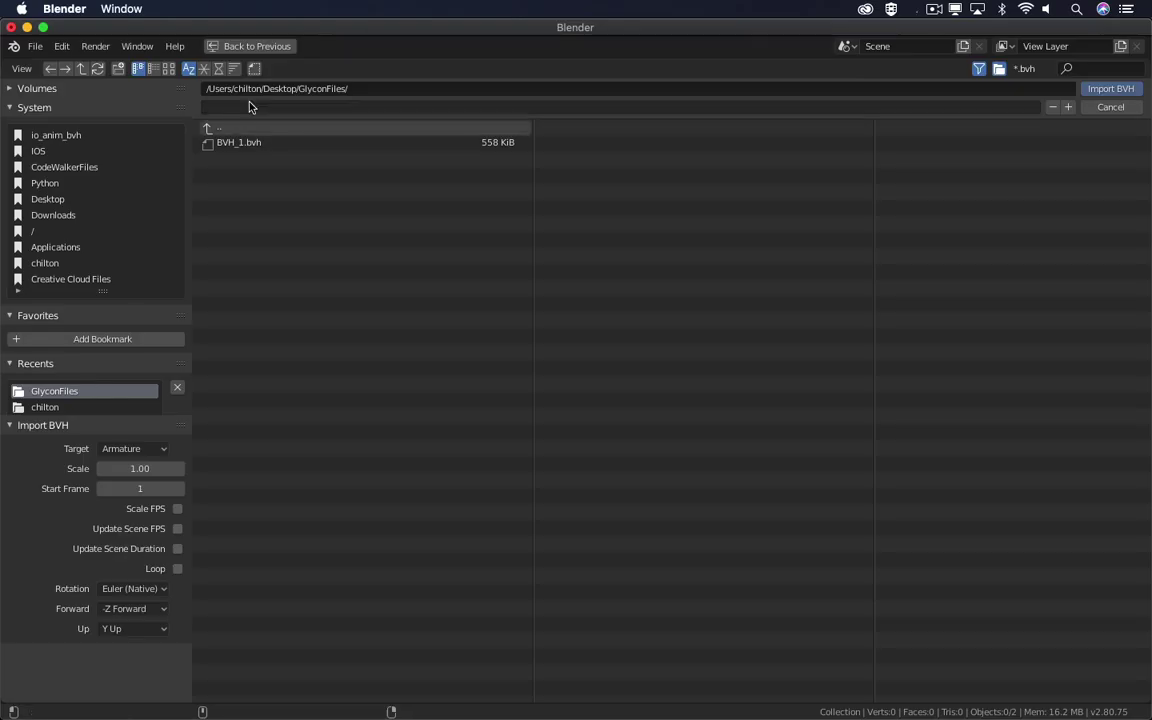
# In Blender, import BVH_1.bvh again with the Retrace-augmented importer, and switch back to CodeWalker
pyautogui.click(283, 148)
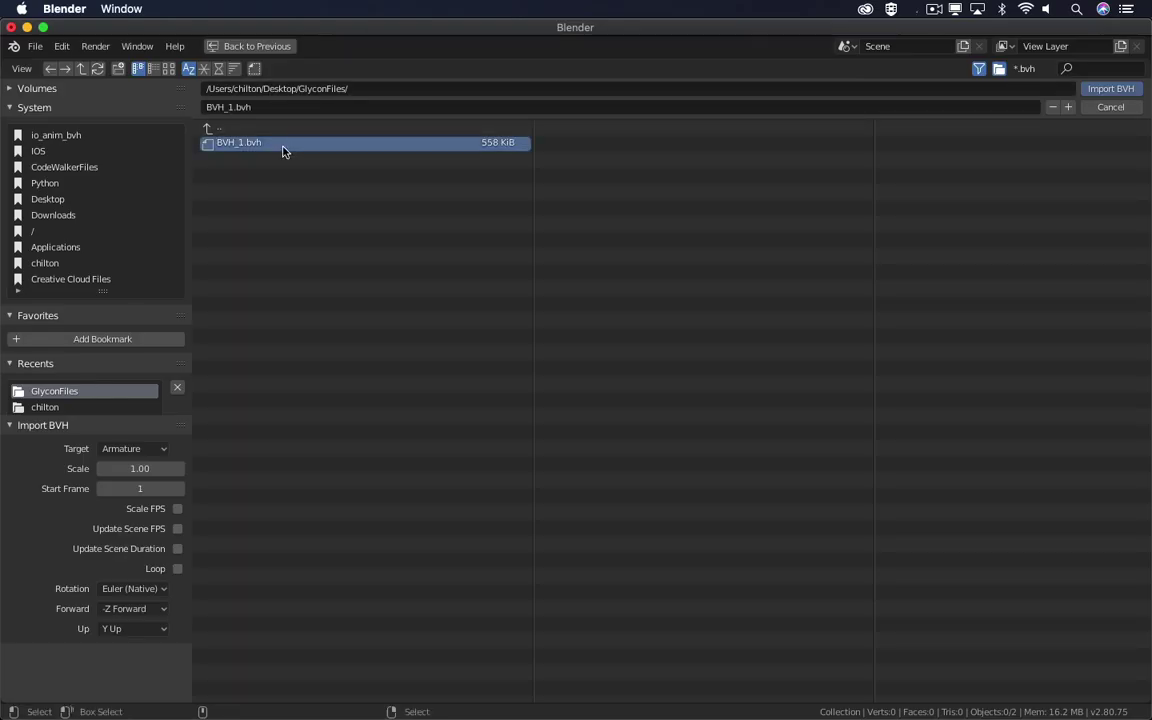
pyautogui.doubleClick(283, 148)
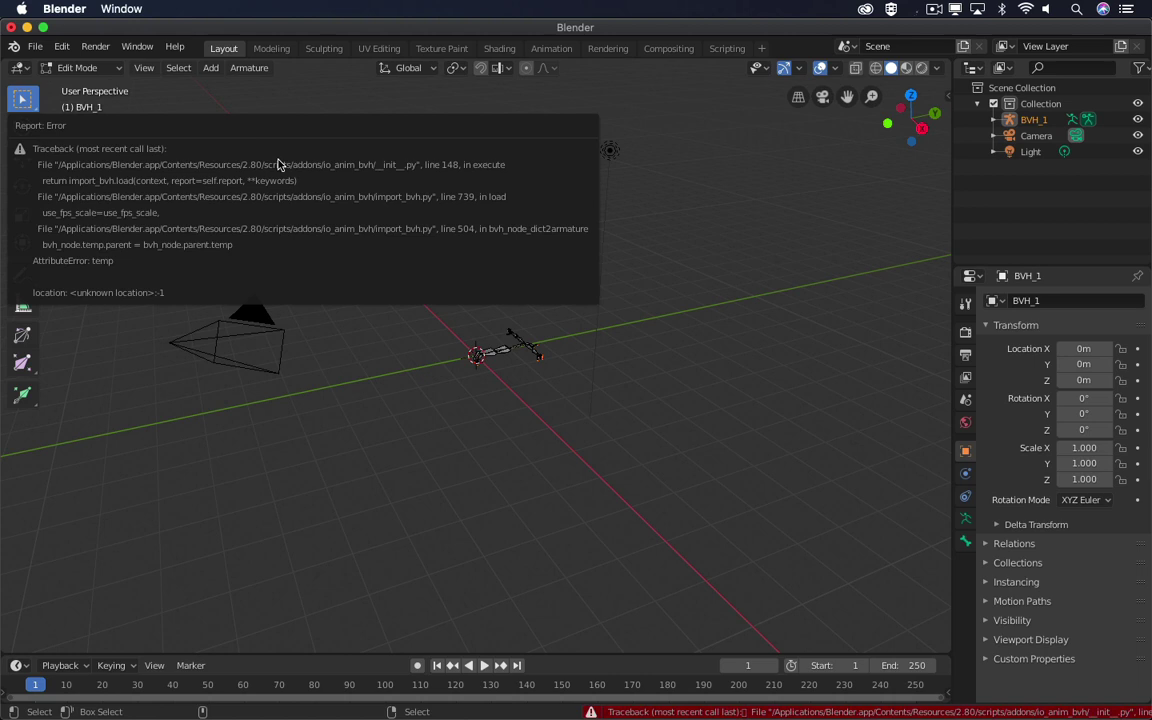
pyautogui.press('super+Tab')
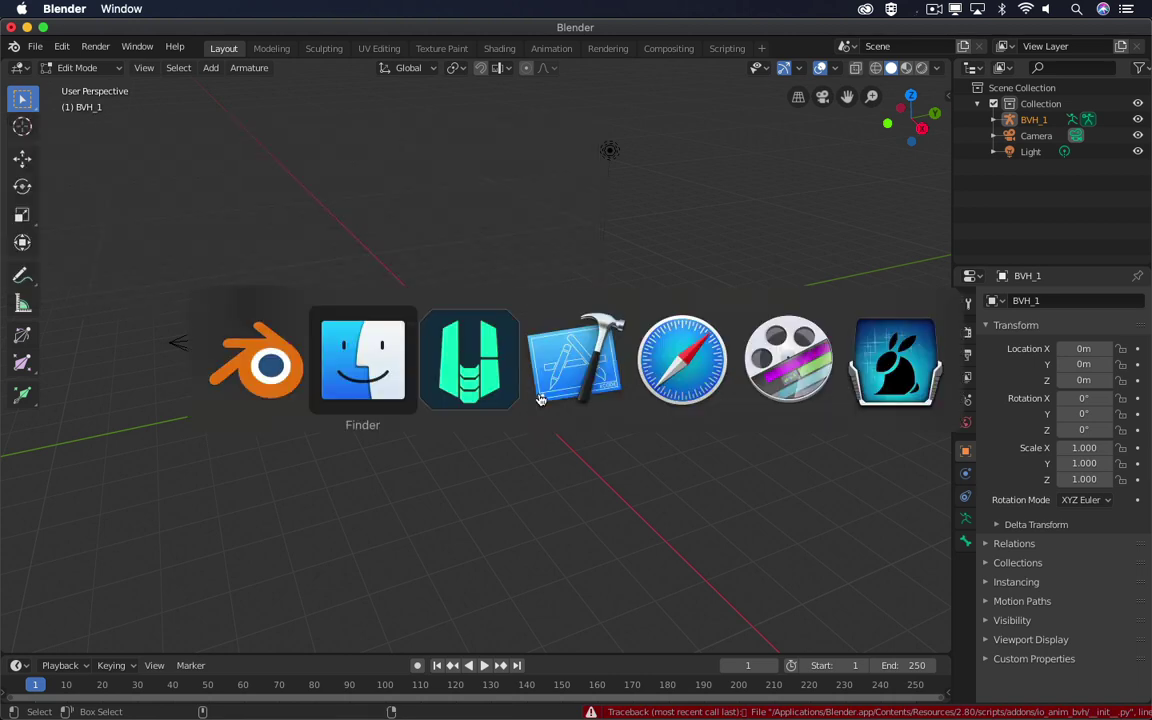
pyautogui.press('super+Tab')
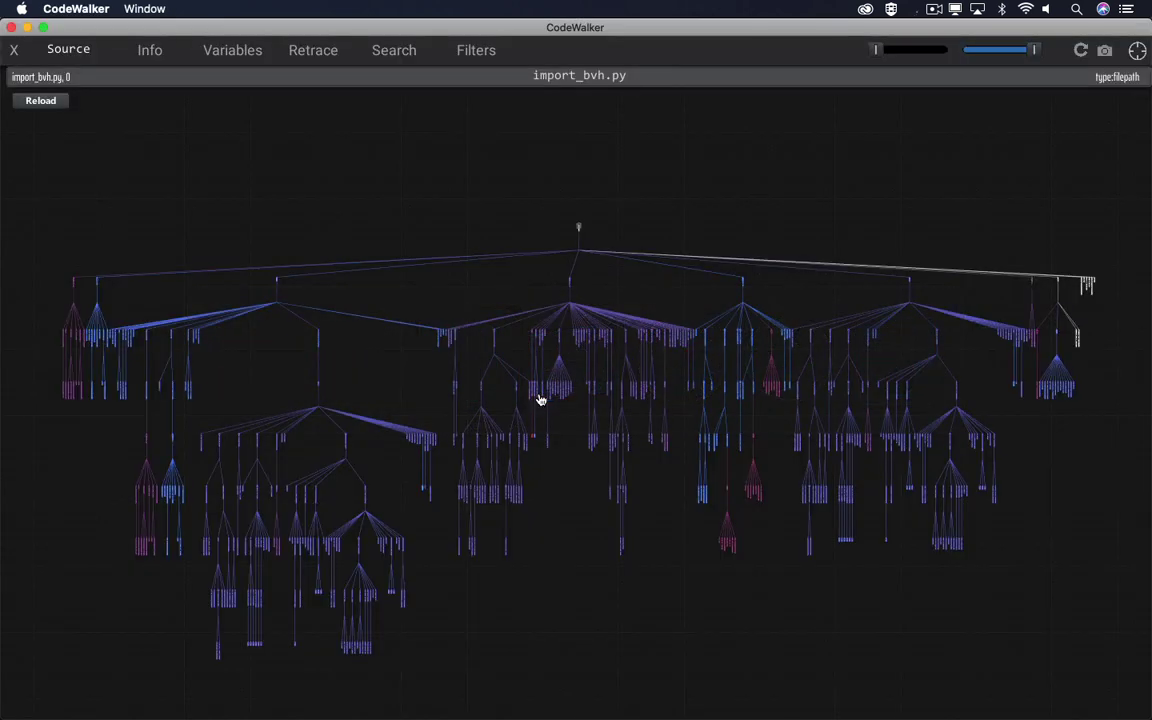
# Load the Retrace data for import_bvh.py and scrub its timeline to step 22
pyautogui.click(300, 52)
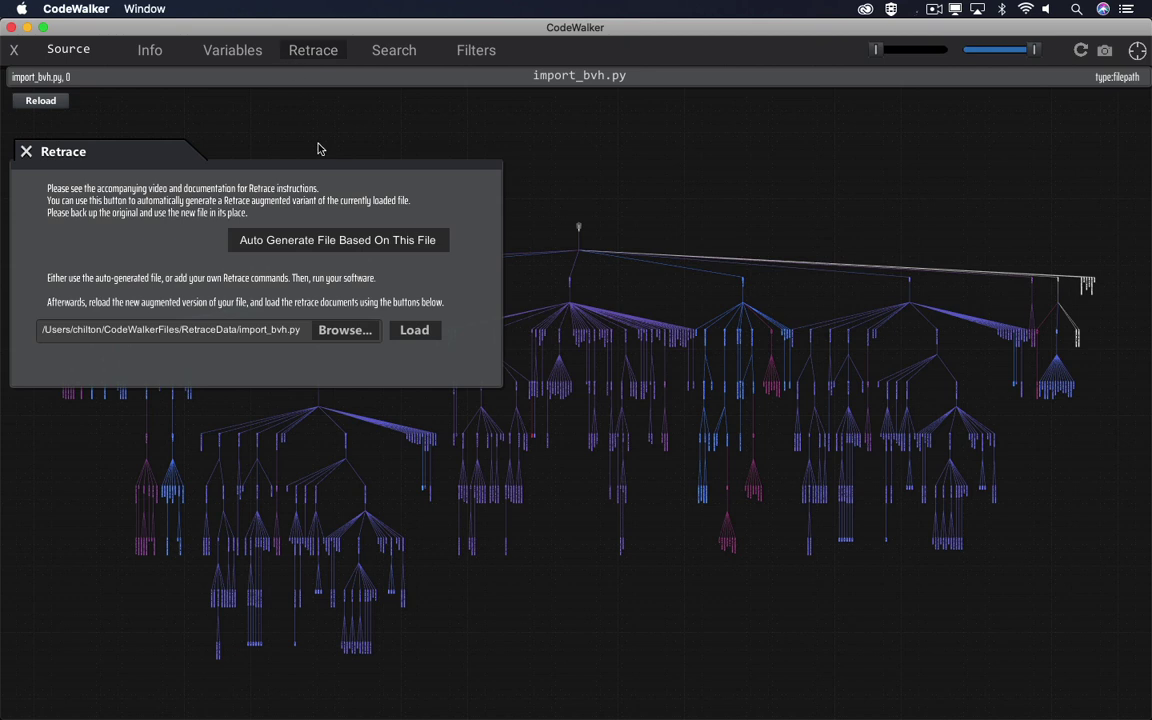
pyautogui.click(414, 331)
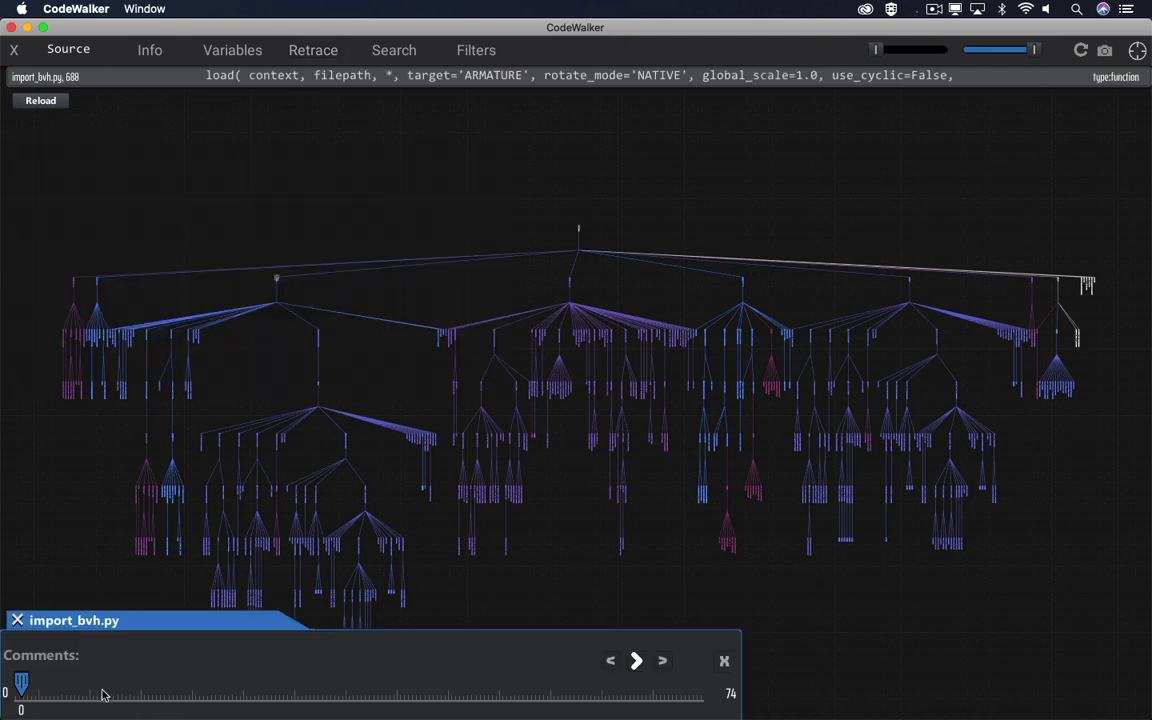
pyautogui.moveTo(25, 683); pyautogui.dragTo(225, 700)
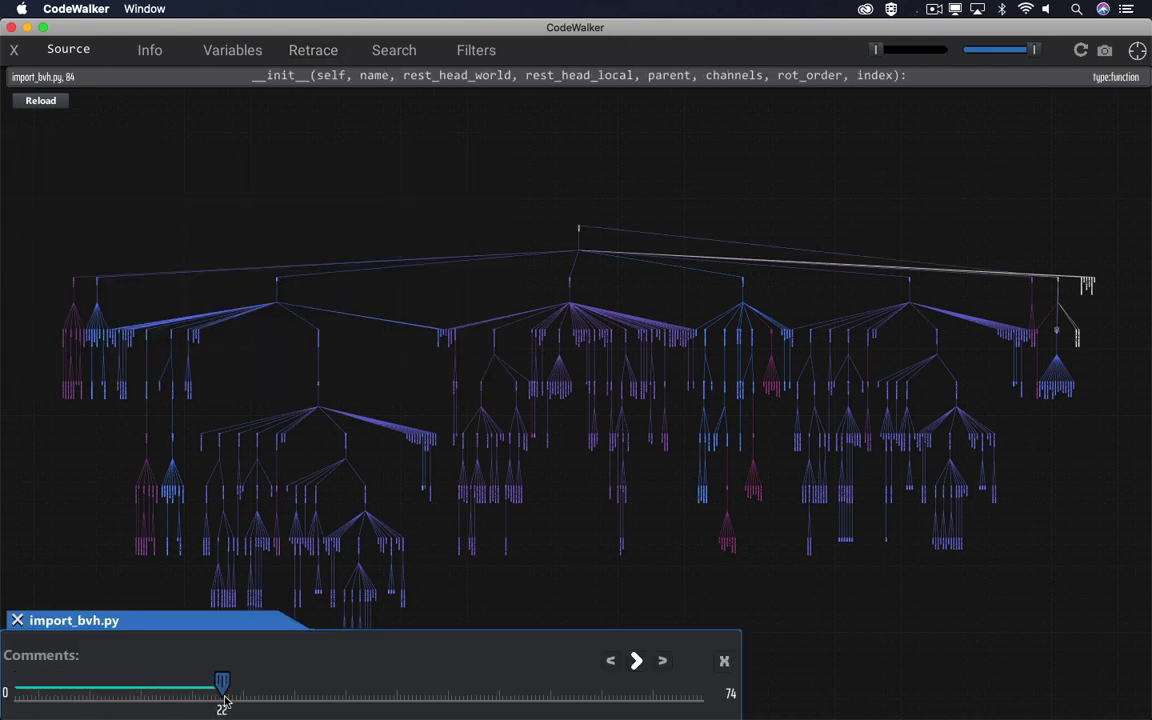
# Highlight distinct calls in the code tree, scrub the timeline to step 61, and highlight only the areas touched by Retrace
pyautogui.click(445, 48)
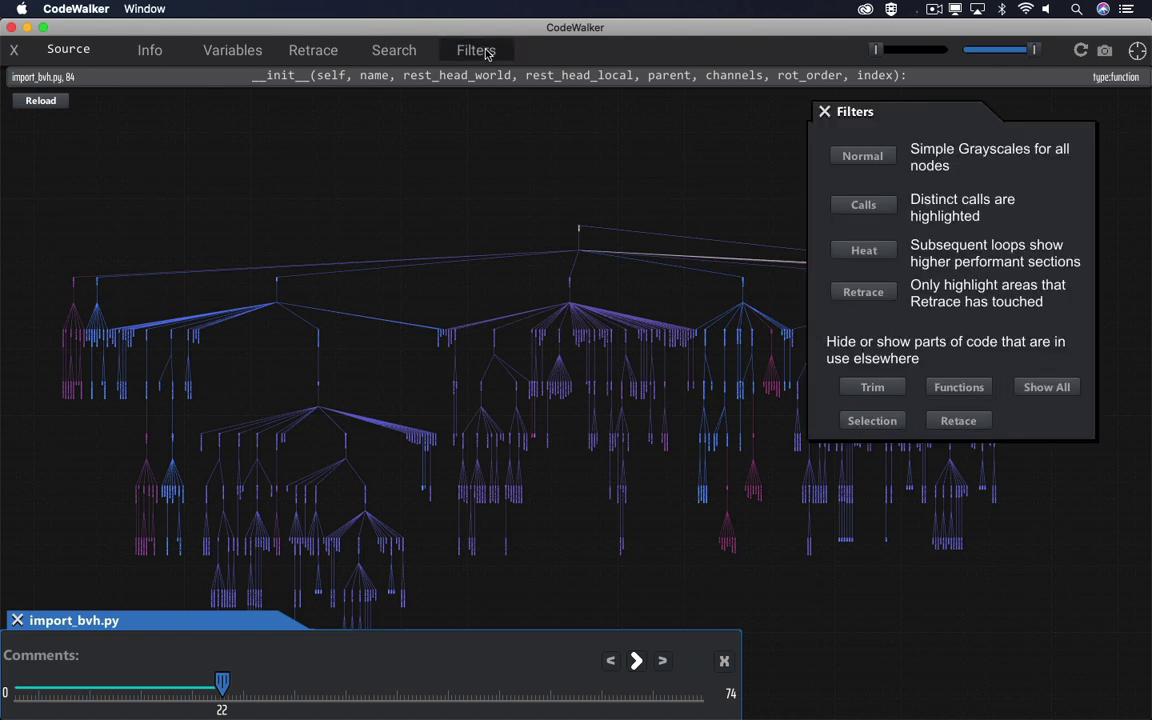
pyautogui.click(877, 206)
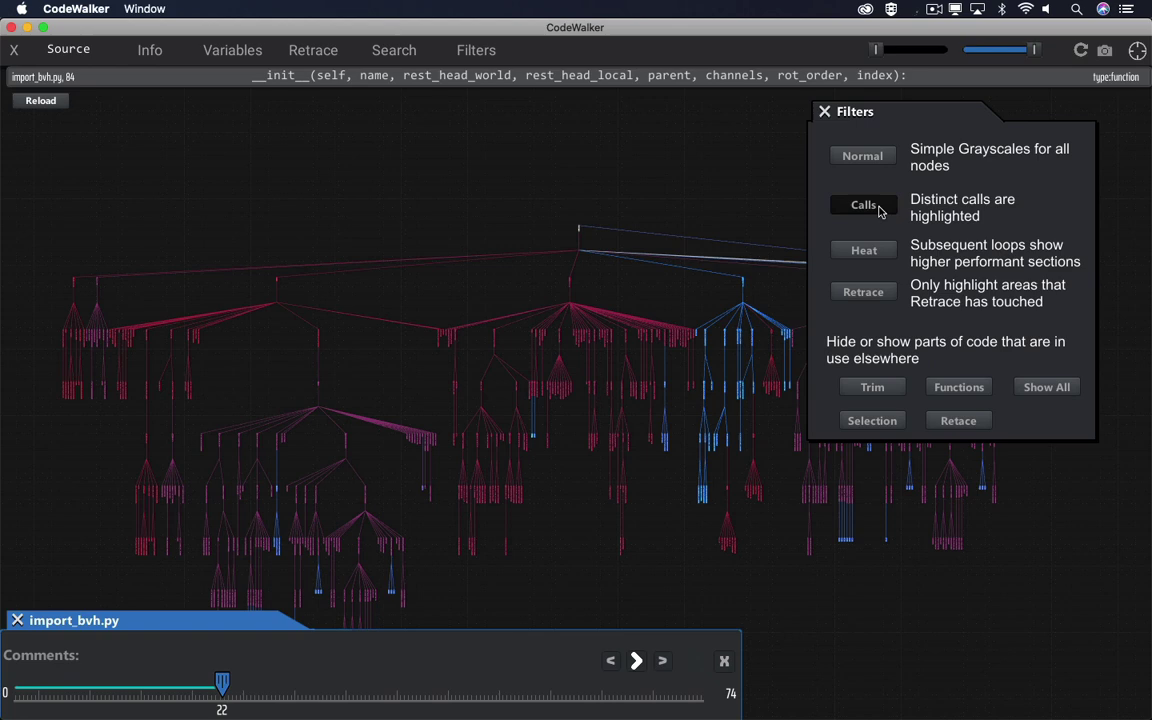
pyautogui.moveTo(225, 682); pyautogui.dragTo(584, 481)
pyautogui.scroll(3, 622, 253)
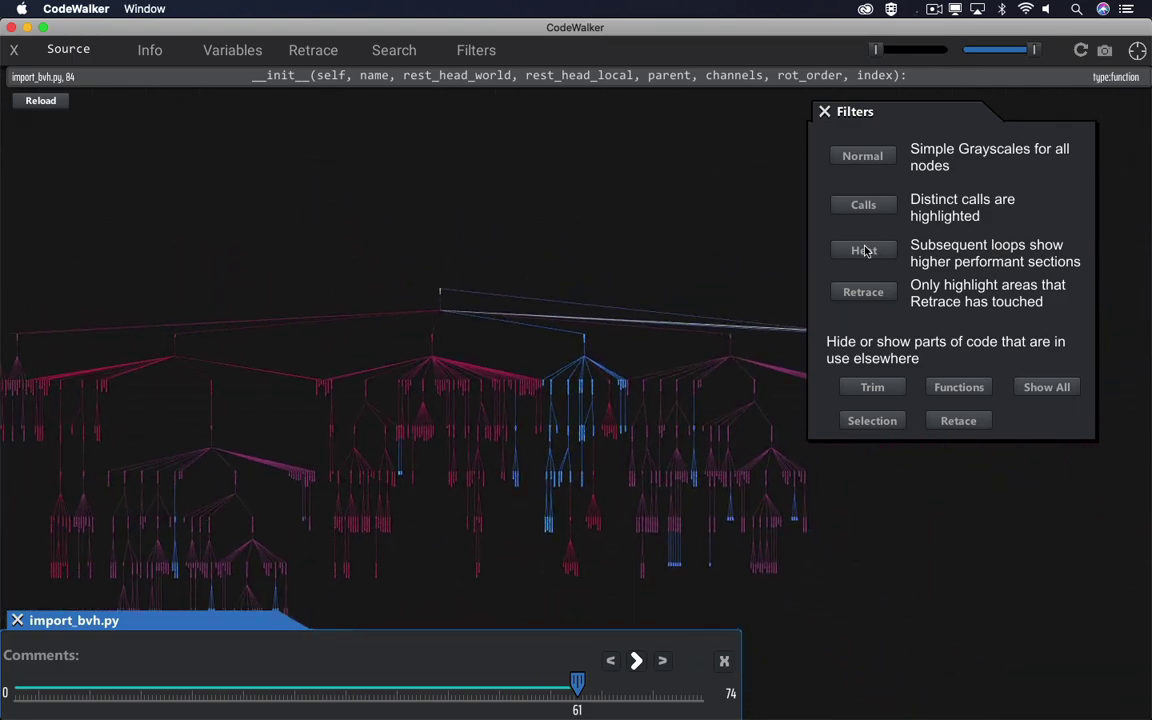
pyautogui.click(858, 292)
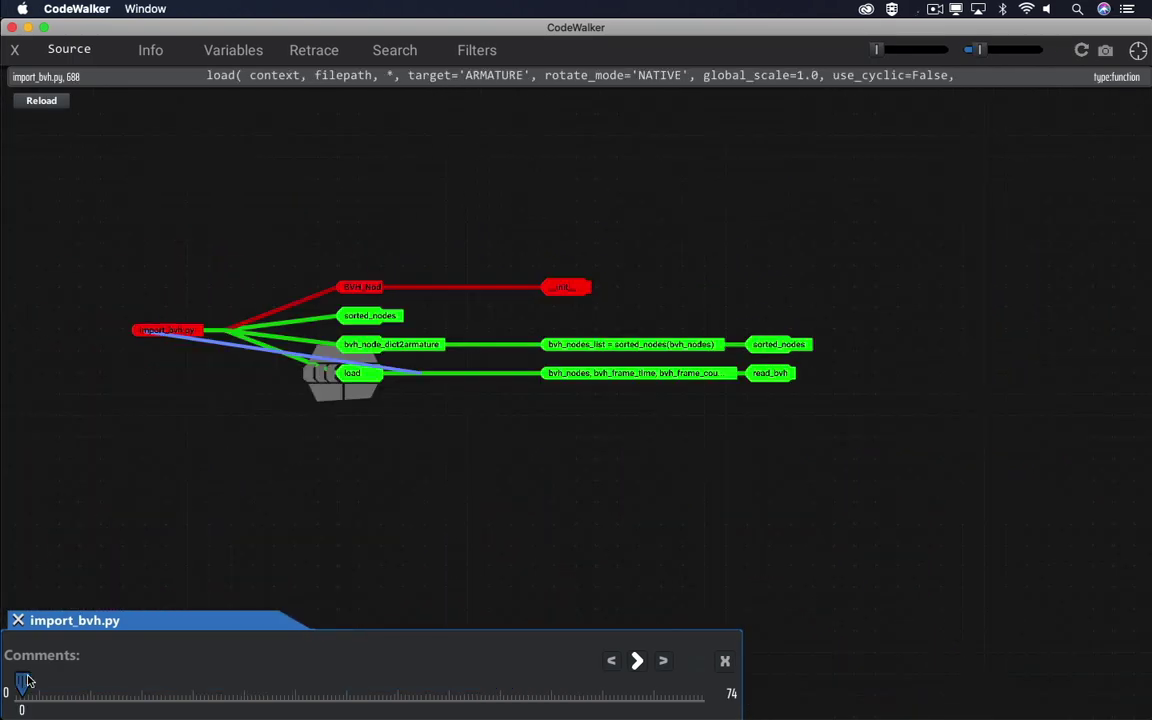
# Scrub the trace to its end and step back and forth through the last calls before the failure
pyautogui.moveTo(26, 681); pyautogui.dragTo(689, 708)
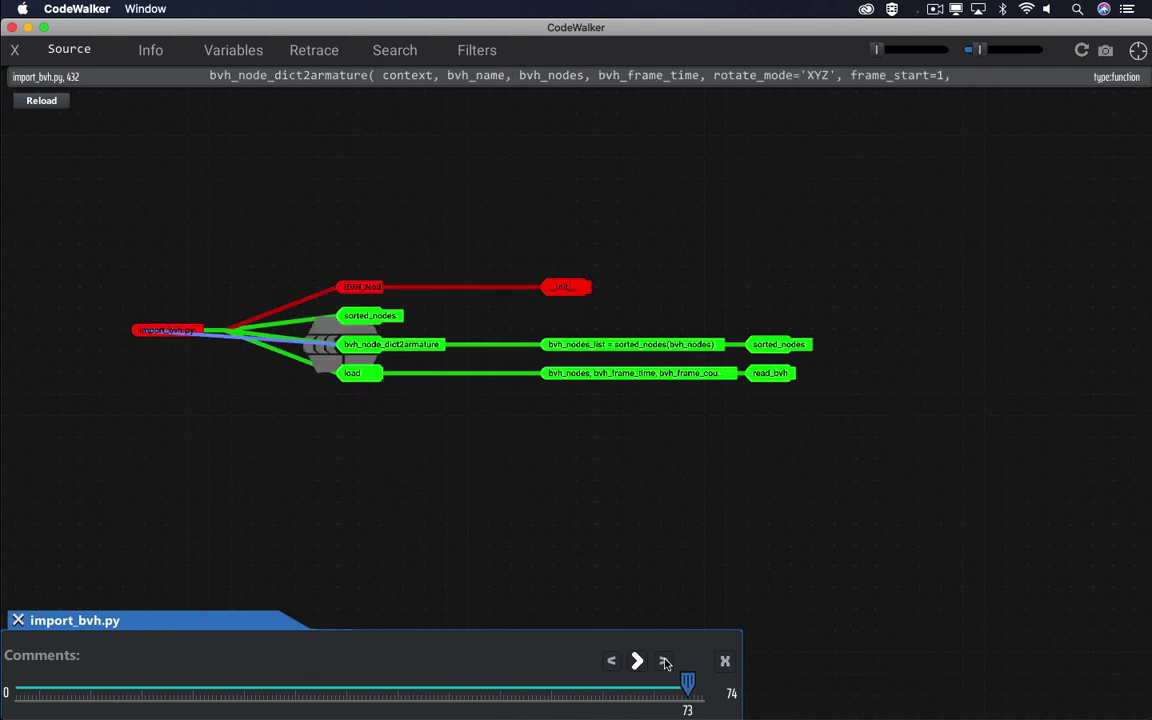
pyautogui.click(664, 661)
pyautogui.click(663, 661)
pyautogui.click(612, 661)
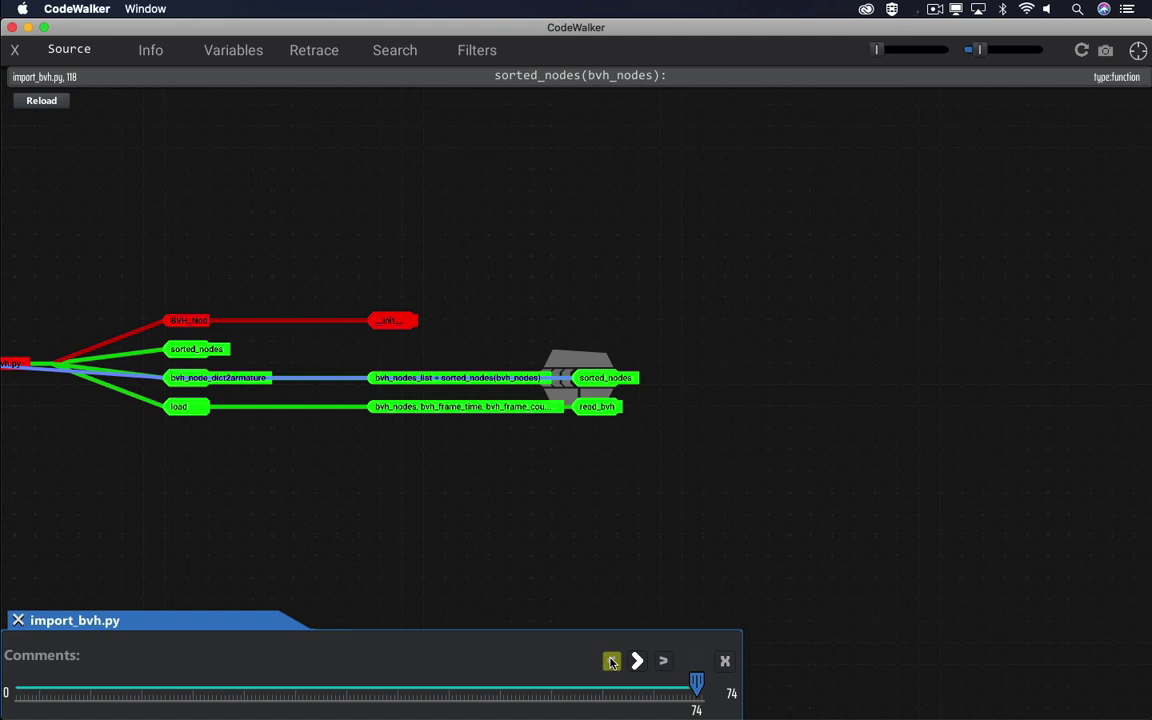
pyautogui.click(612, 661)
pyautogui.click(612, 661)
pyautogui.click(663, 661)
pyautogui.click(663, 661)
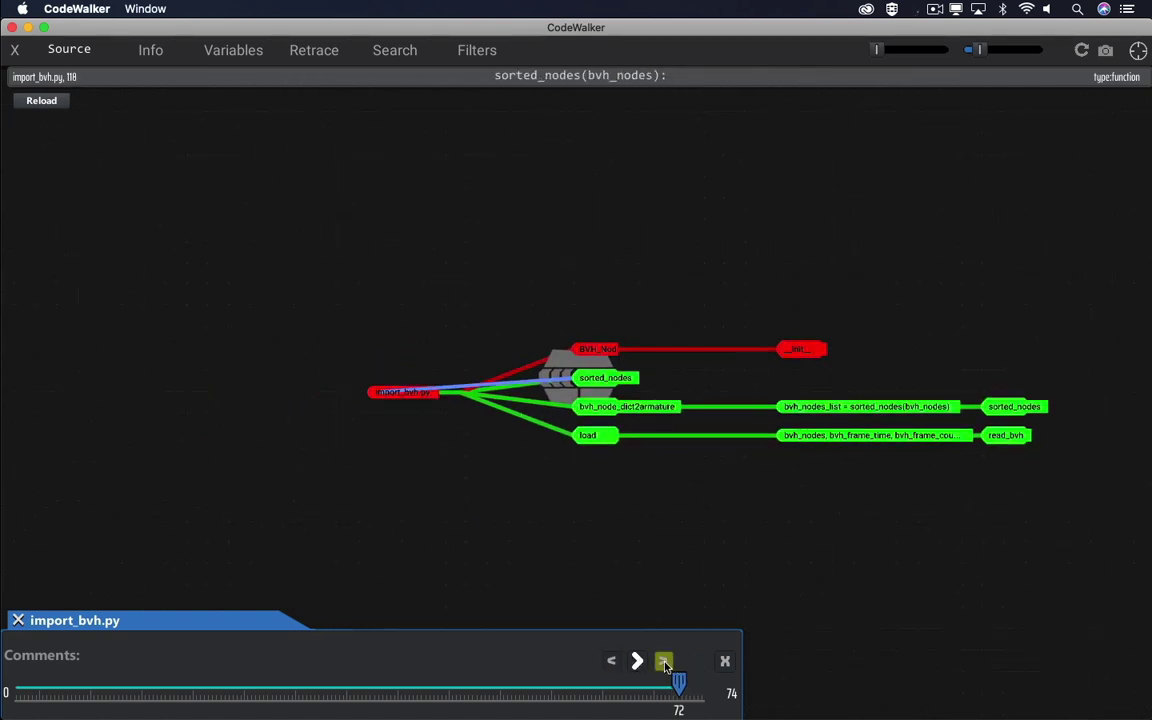
pyautogui.click(663, 661)
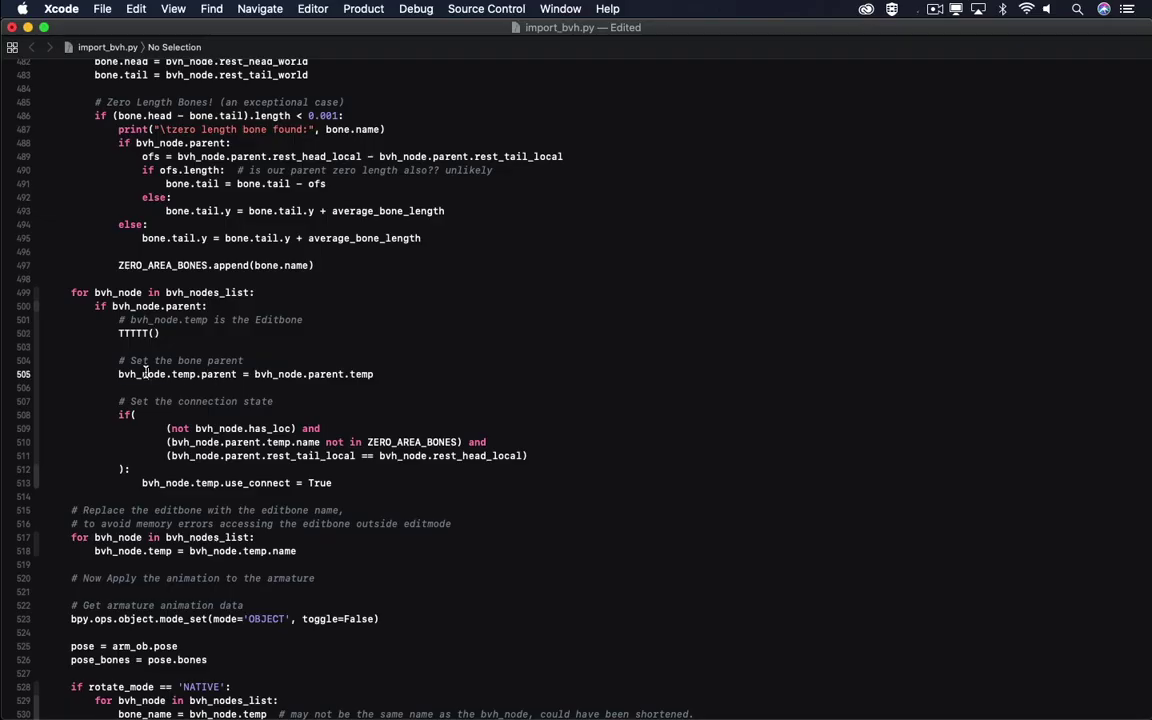
# In import_bvh.py in Xcode, insert bvh_node.temp.name as the argument of the TTTTT() call on line 502, copying bvh_node.temp from line 505
pyautogui.moveTo(146, 372); pyautogui.dragTo(175, 373)
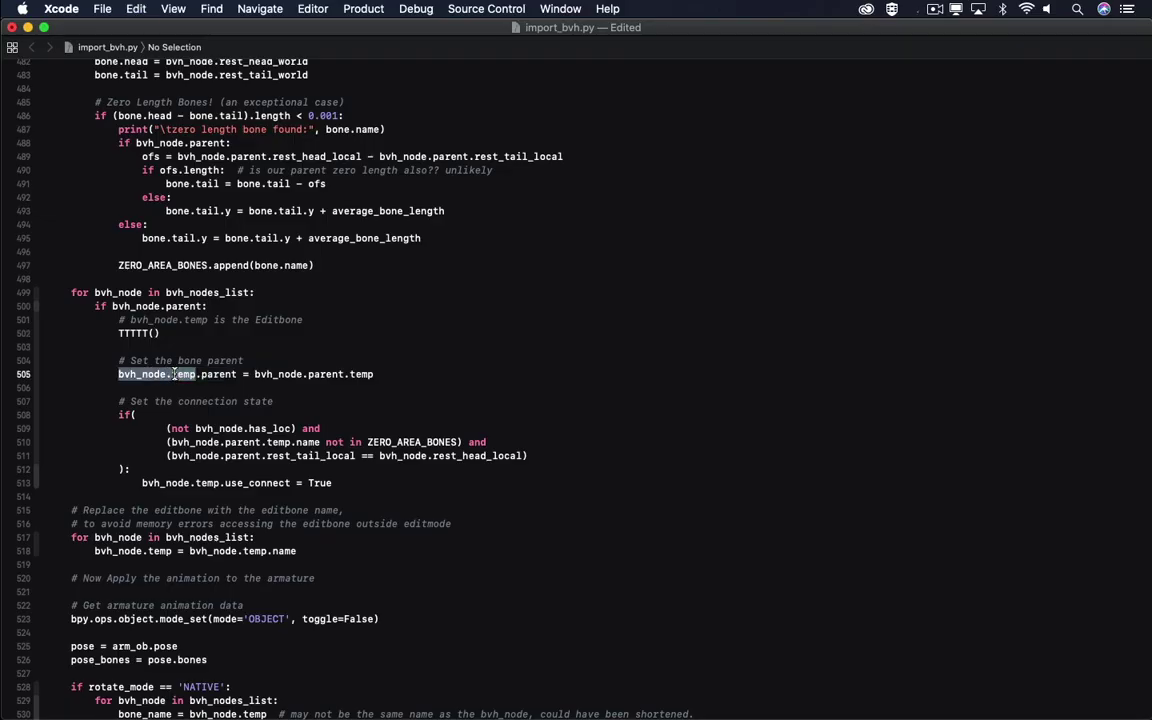
pyautogui.press('super+c')
pyautogui.click(155, 333)
pyautogui.press('super+v')
pyautogui.write('.name')
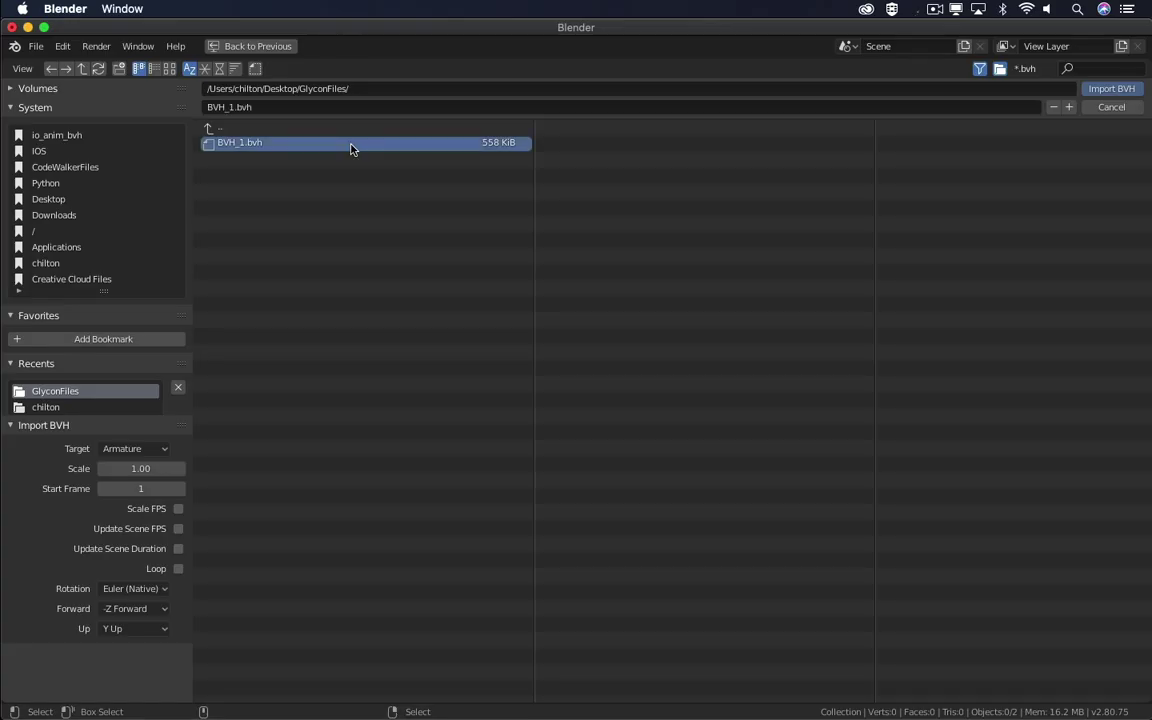
# Import BVH_1.bvh in Blender with the edited importer and switch back to CodeWalker
pyautogui.doubleClick(350, 145)
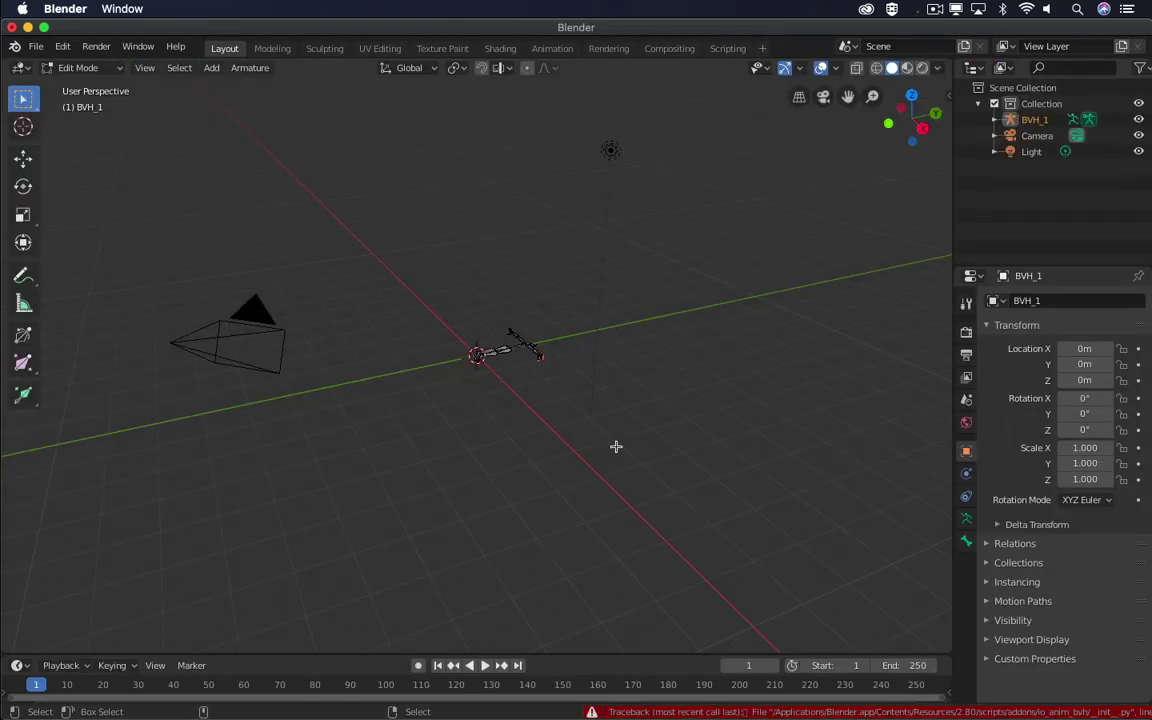
pyautogui.press('super+Tab')
pyautogui.press('super+Tab')
pyautogui.press('super+Tab')
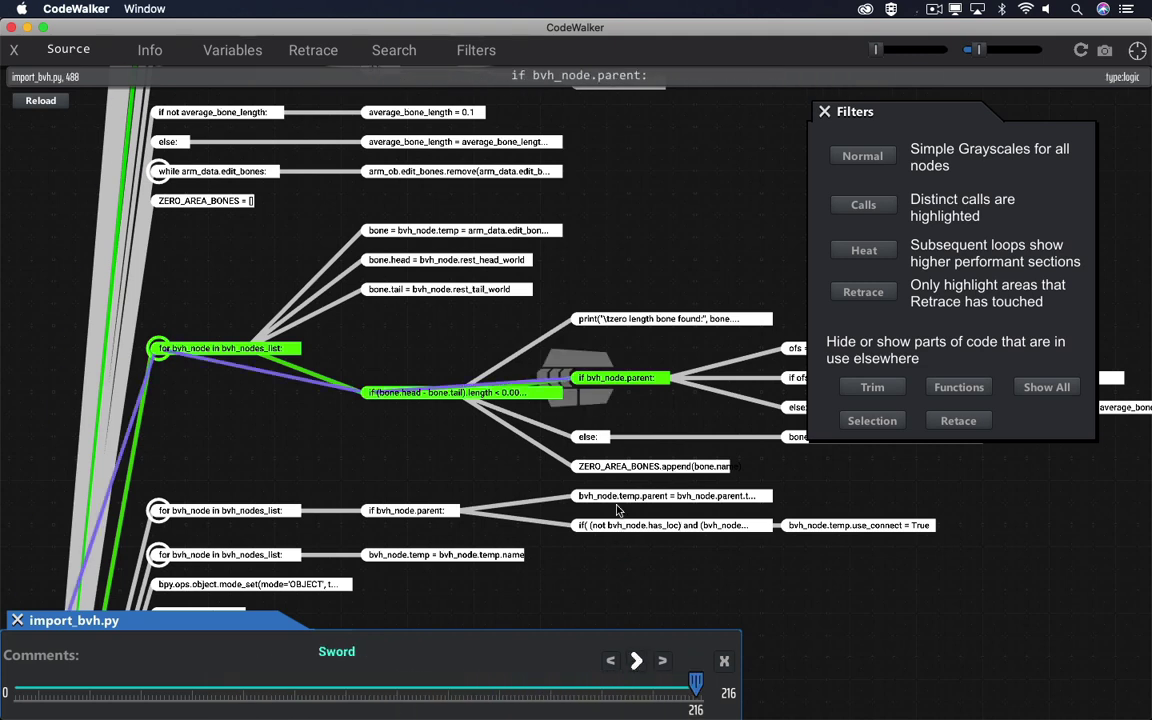
# Hide all code not touched by Retrace and focus on the last trace step, 216
pyautogui.scroll(-5, 617, 510)
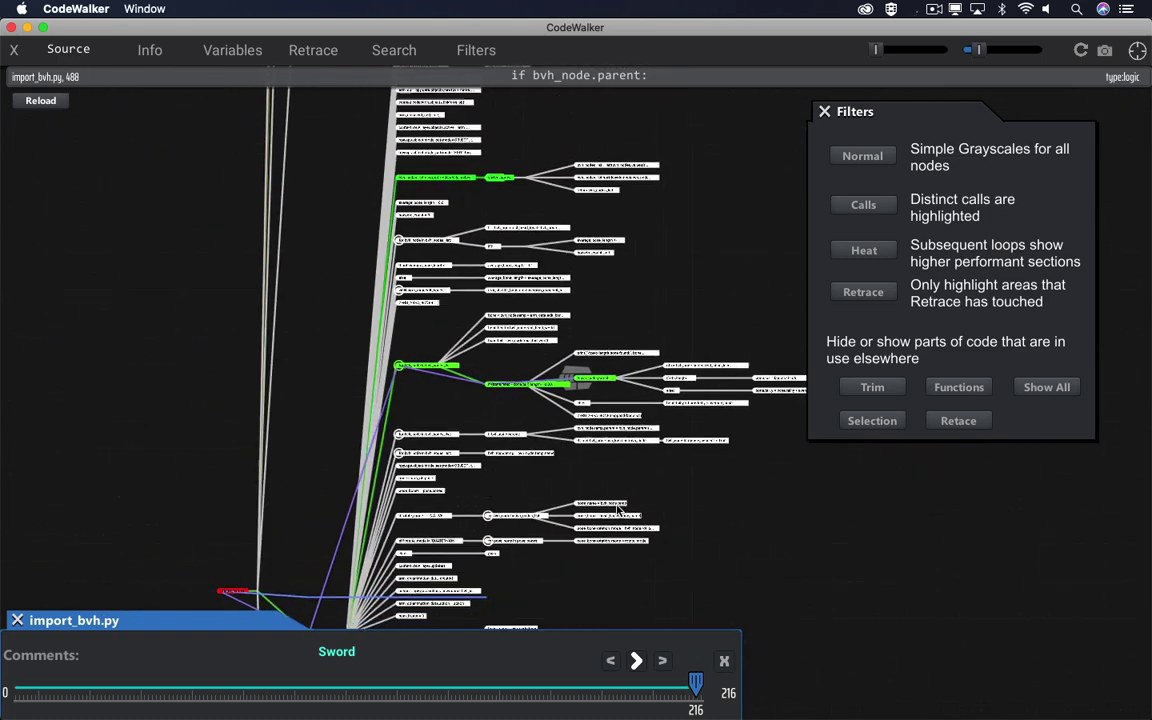
pyautogui.click(955, 420)
pyautogui.moveTo(984, 52); pyautogui.dragTo(984, 52)
pyautogui.moveTo(700, 691)
pyautogui.mouseDown()
pyautogui.moveTo(672, 688)
pyautogui.moveTo(710, 684)
pyautogui.mouseUp()
pyautogui.press('f')
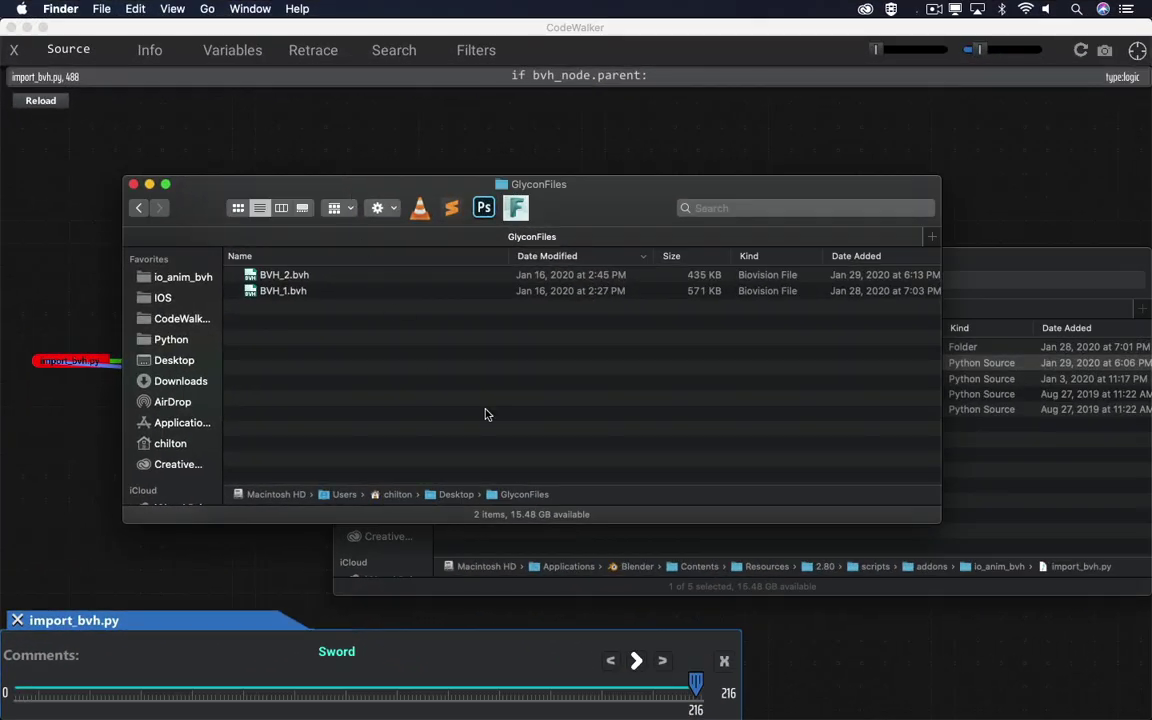
# Switch to Blender, import BVH_2.bvh from the GlyconFiles folder, and play its animation
pyautogui.press('super+Tab')
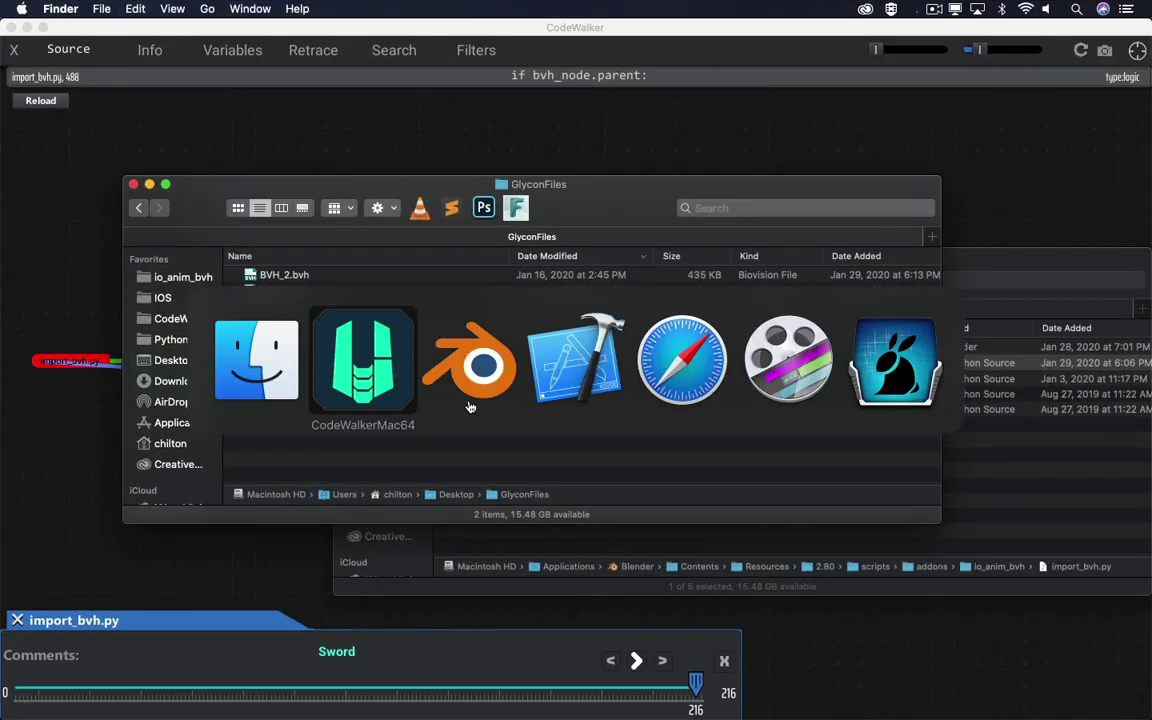
pyautogui.click(470, 380)
pyautogui.click(298, 158)
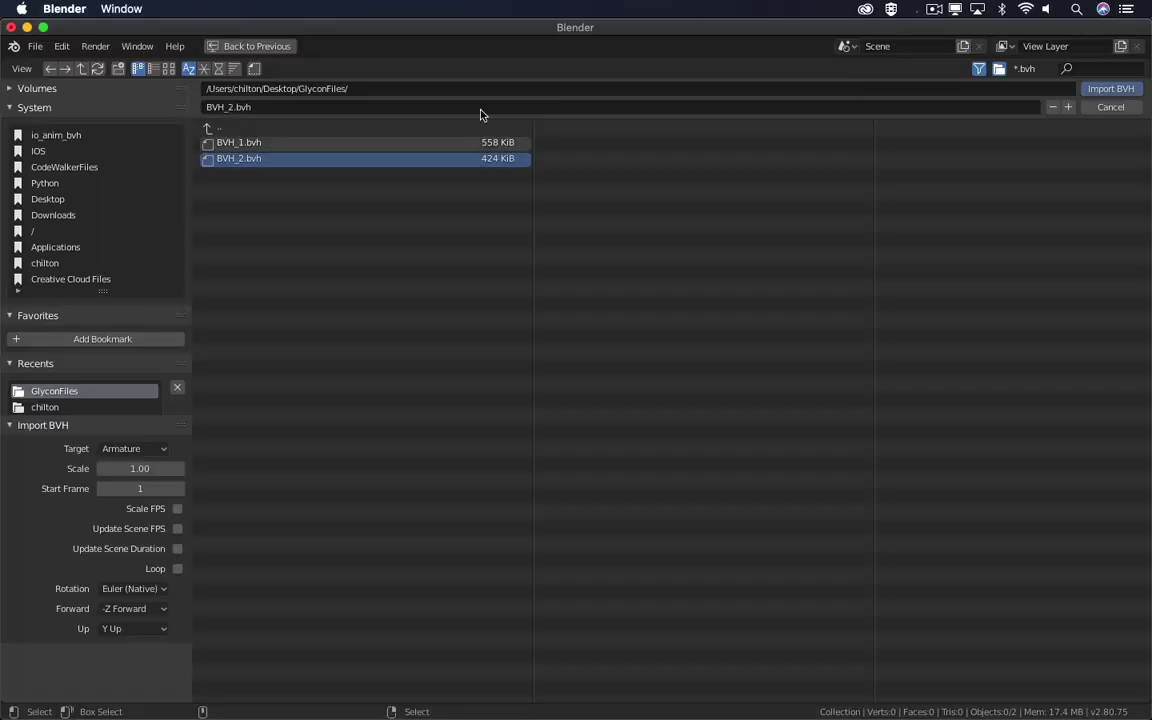
pyautogui.click(1110, 88)
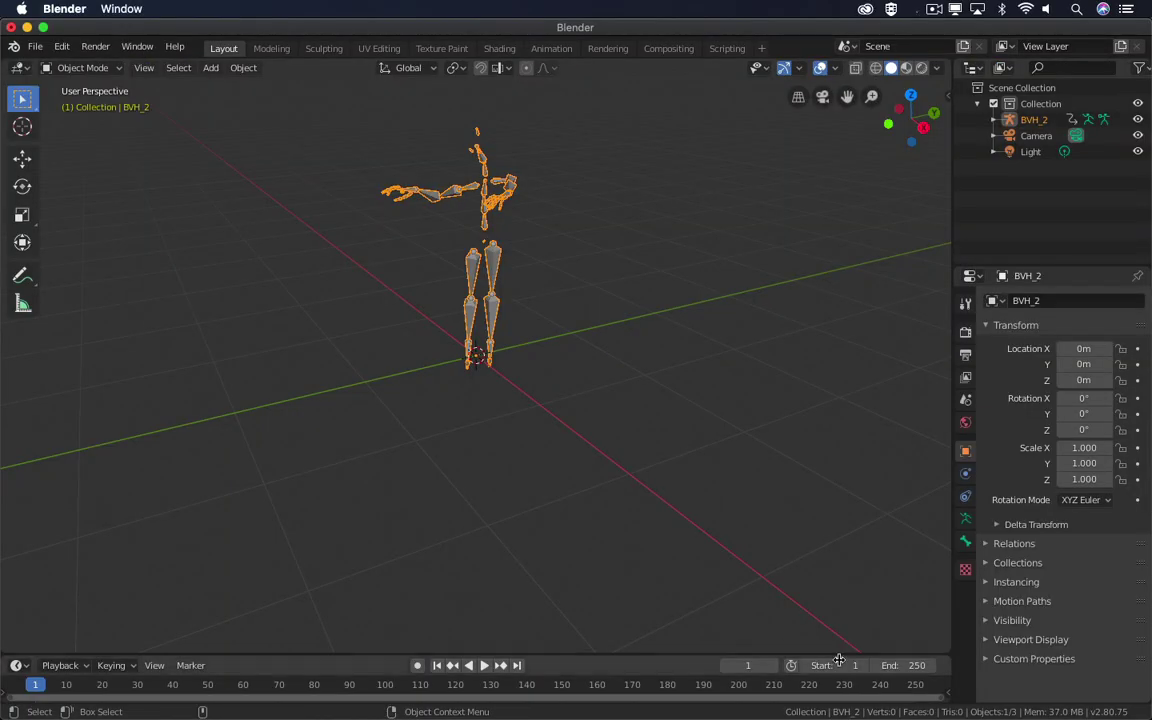
pyautogui.click(483, 666)
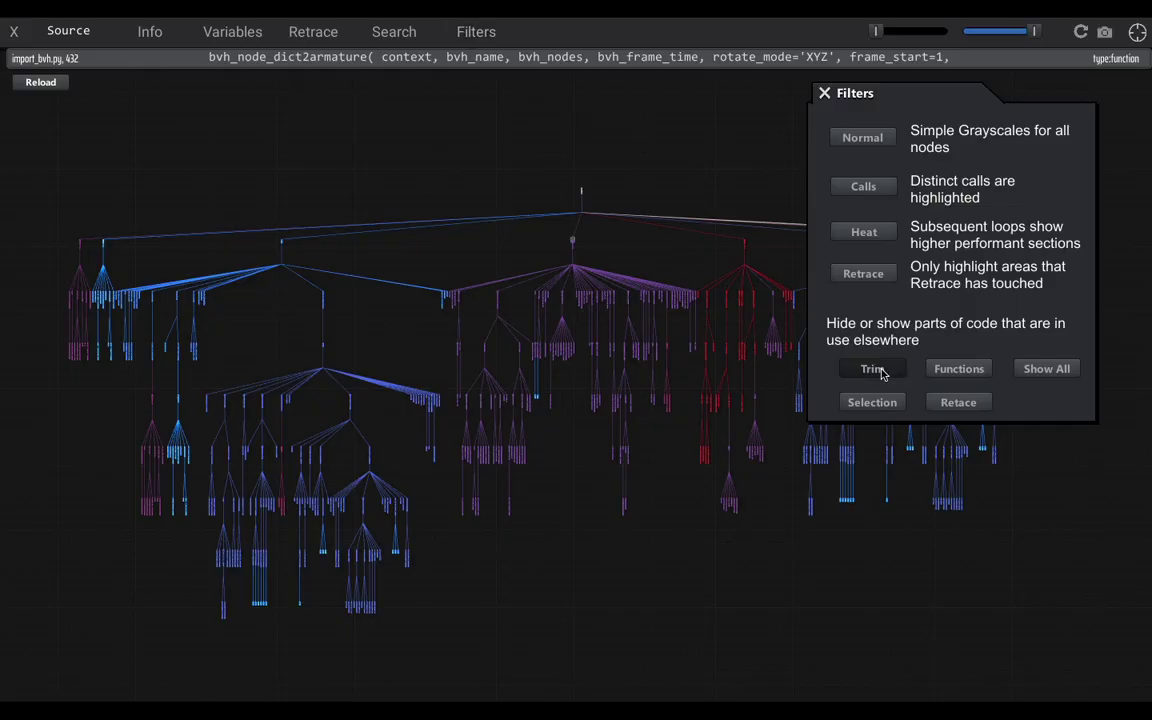
# Trim code used elsewhere from the import_bvh.py tree in CodeWalker and make the tree layout more compact
pyautogui.click(873, 369)
pyautogui.moveTo(904, 100); pyautogui.dragTo(1017, 506)
pyautogui.moveTo(1030, 35); pyautogui.dragTo(1017, 37)
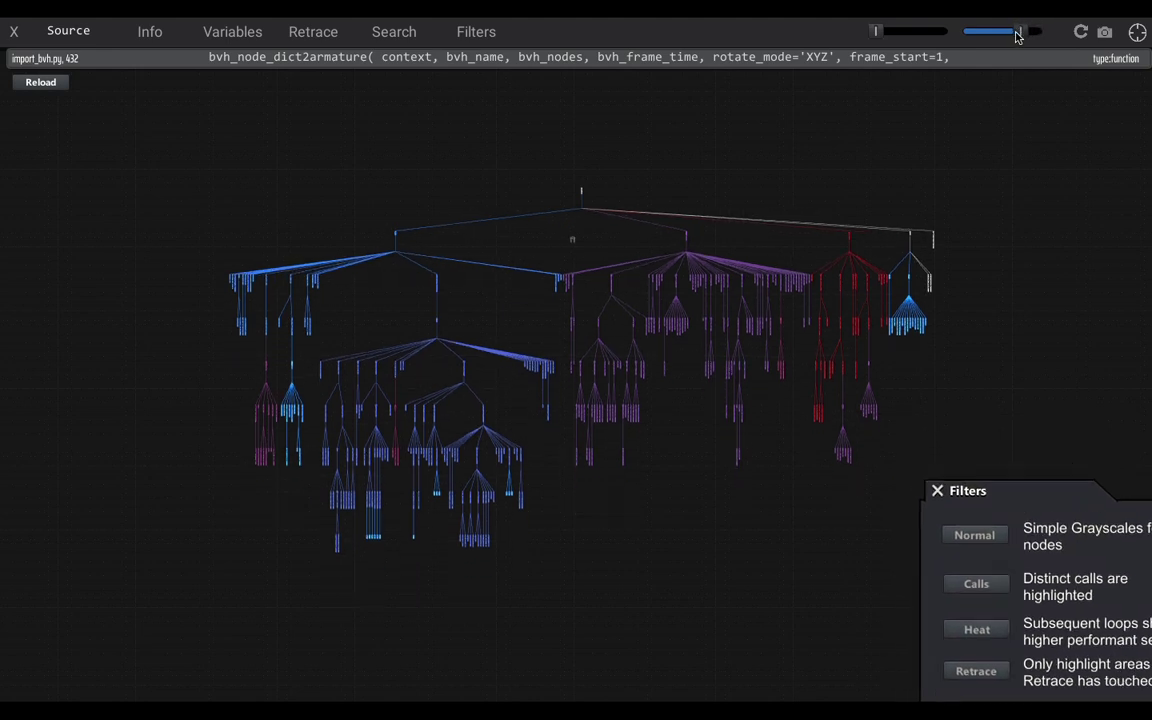
pyautogui.moveTo(1041, 494); pyautogui.dragTo(1064, 252)
# Show only the selected bvh_node_dict2armature branch and bring its node tree into view with an adjusted layout
pyautogui.click(1013, 556)
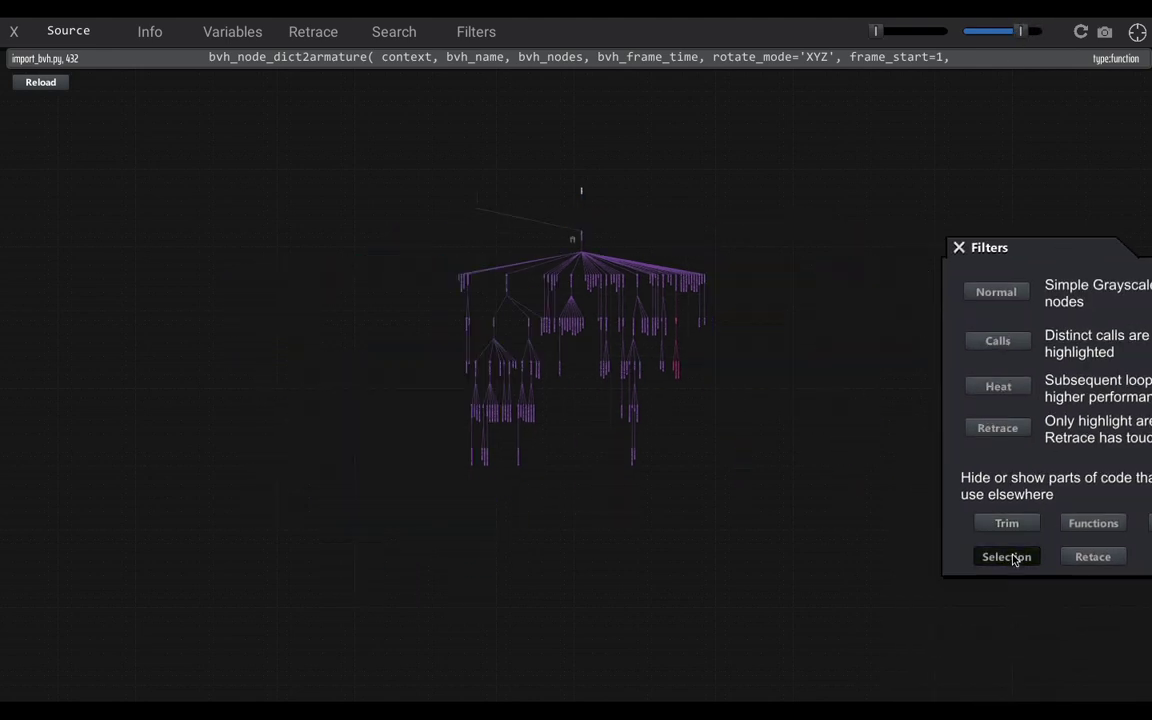
pyautogui.moveTo(1021, 35); pyautogui.dragTo(998, 37)
pyautogui.scroll(5, 632, 224)
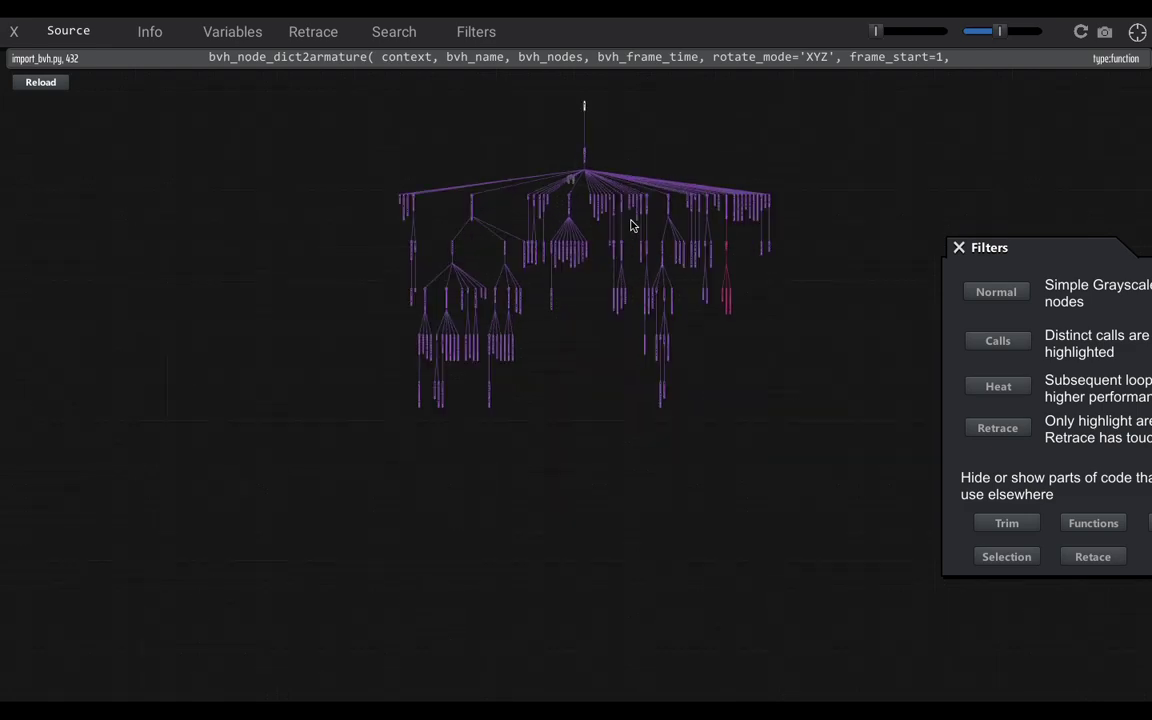
pyautogui.scroll(-3, 632, 219)
pyautogui.moveTo(632, 221); pyautogui.dragTo(606, 556)
pyautogui.scroll(-1, 612, 478)
pyautogui.moveTo(605, 343); pyautogui.dragTo(607, 429)
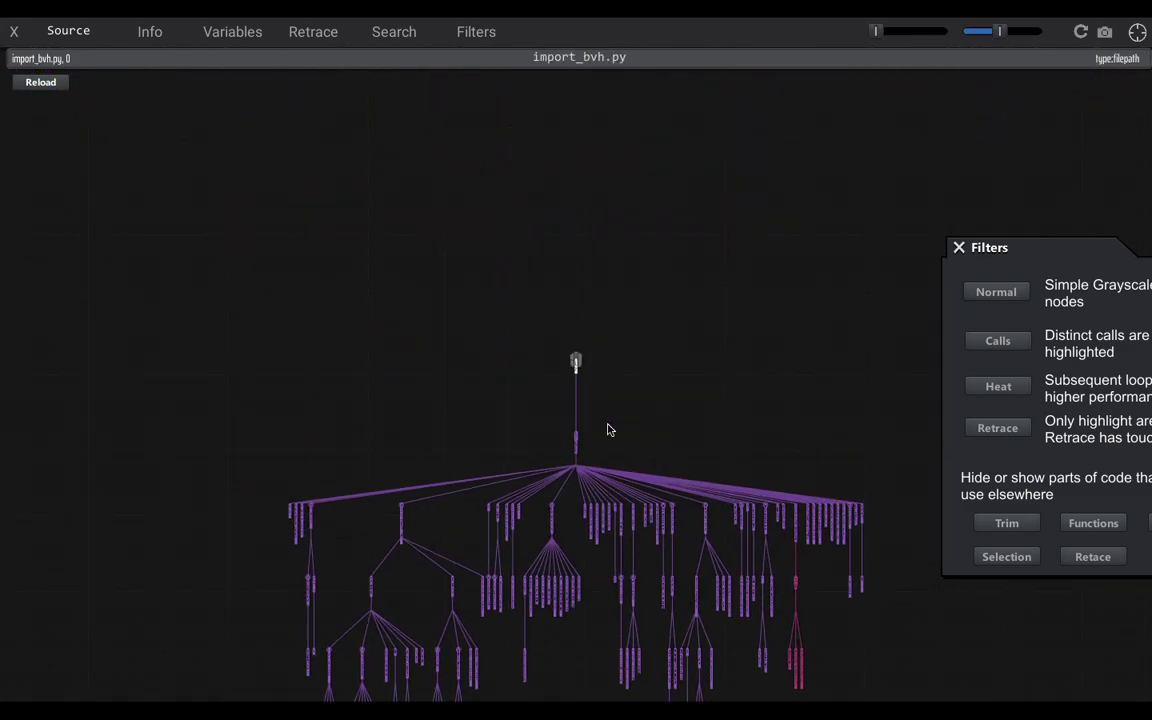